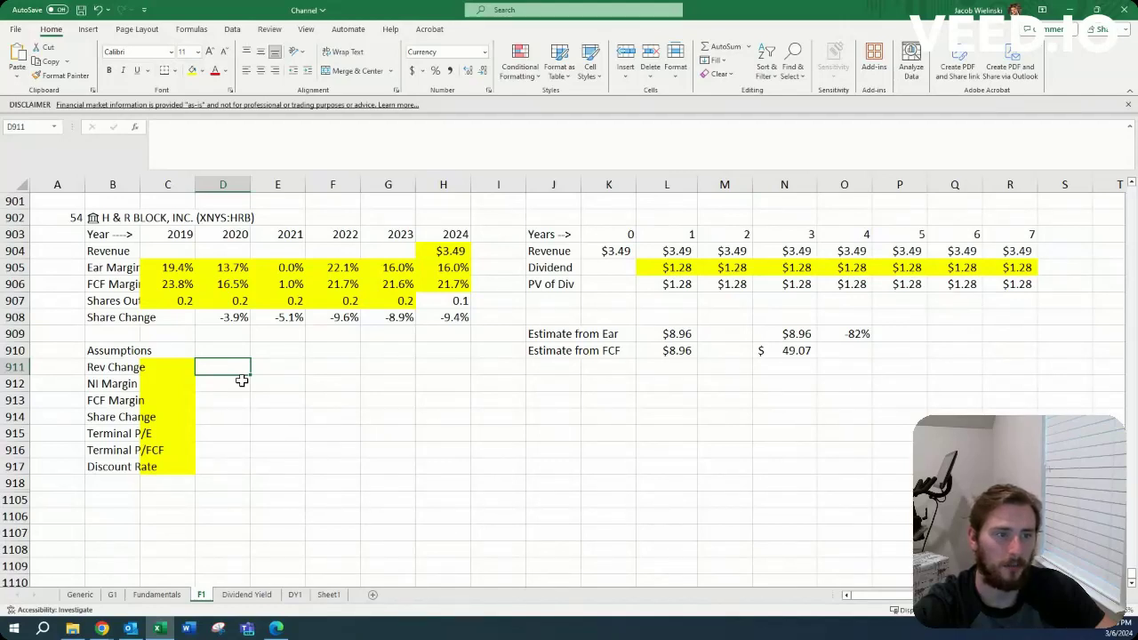
left_click(284, 373)
left_click(330, 372)
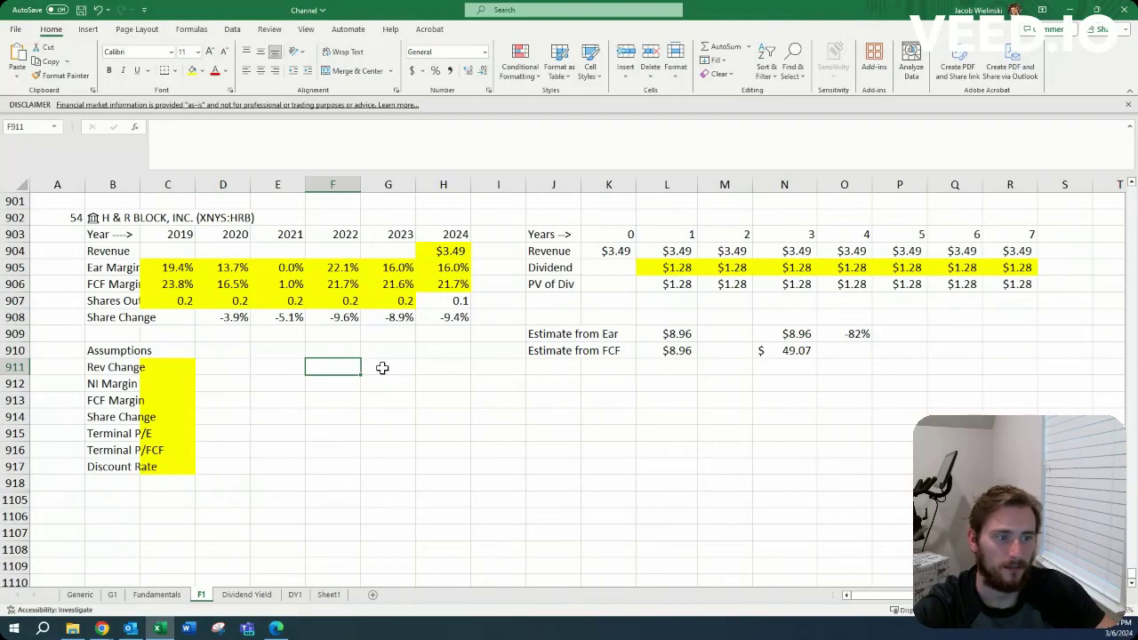
left_click(401, 371)
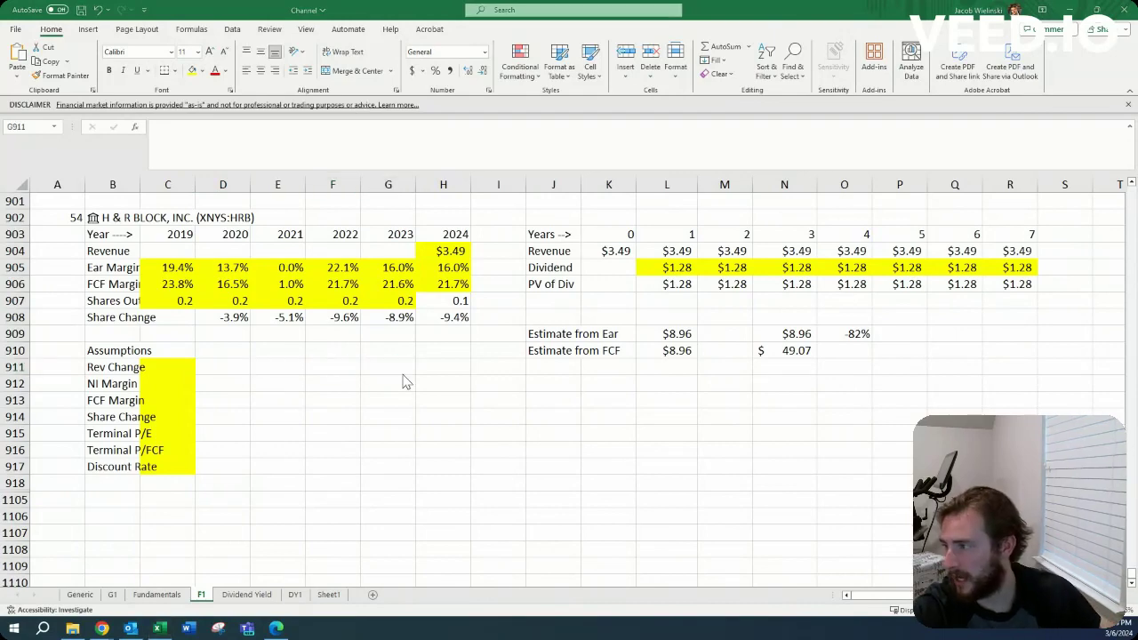
Switch to the QuickFS page for H&R Block in the browser and read its business description and overview figures
key("alt+Tab")
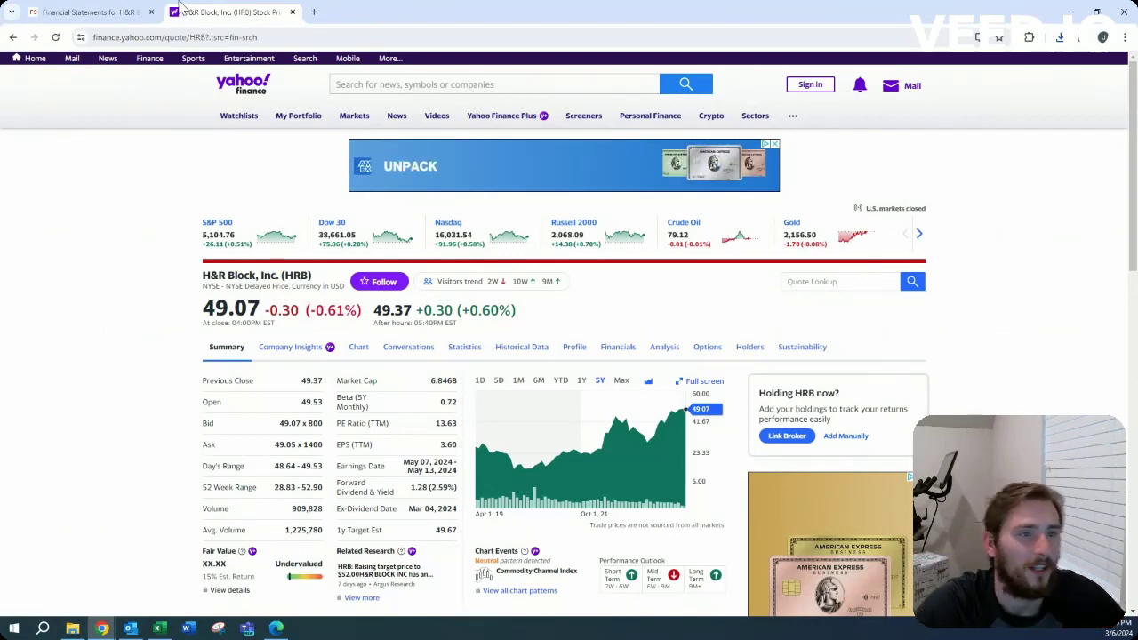
key("ctrl+shift+Tab")
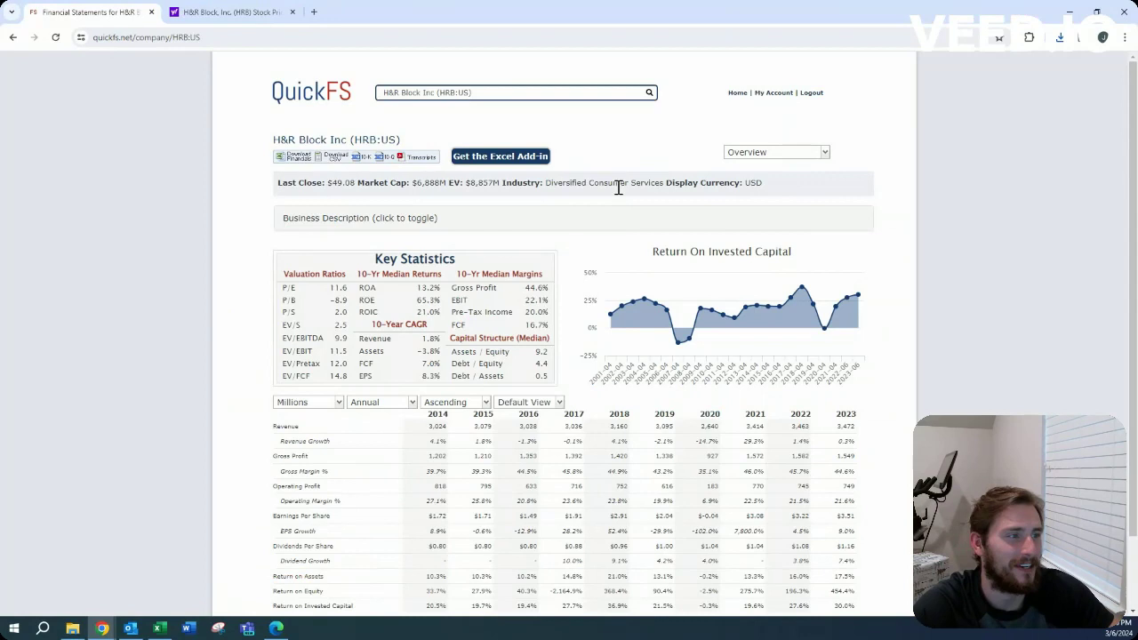
left_click(635, 226)
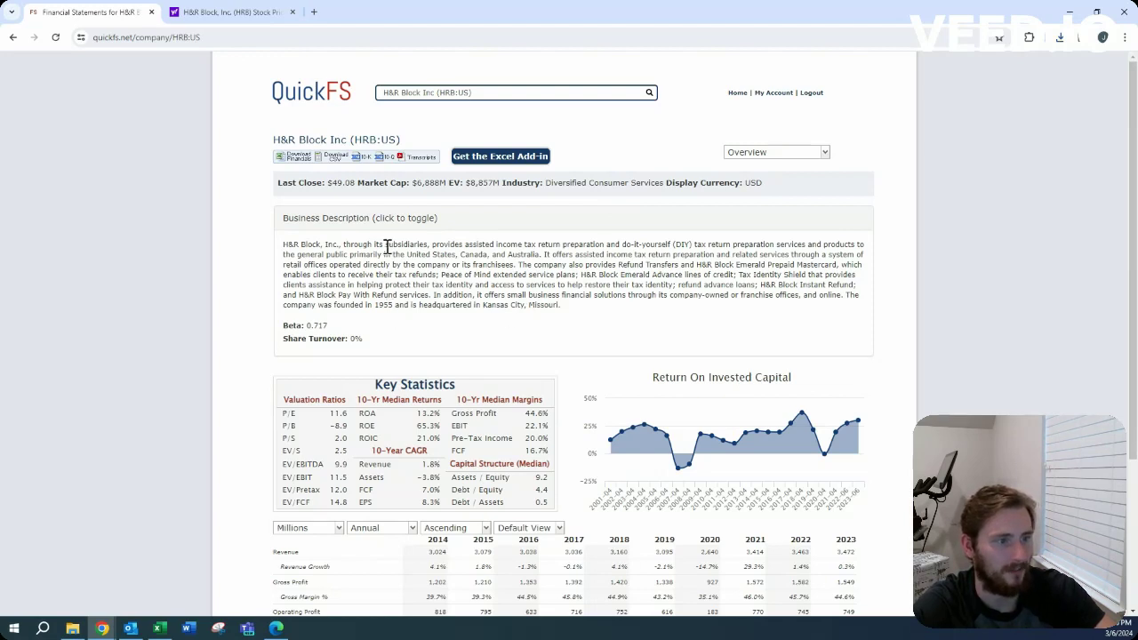
left_click(411, 227)
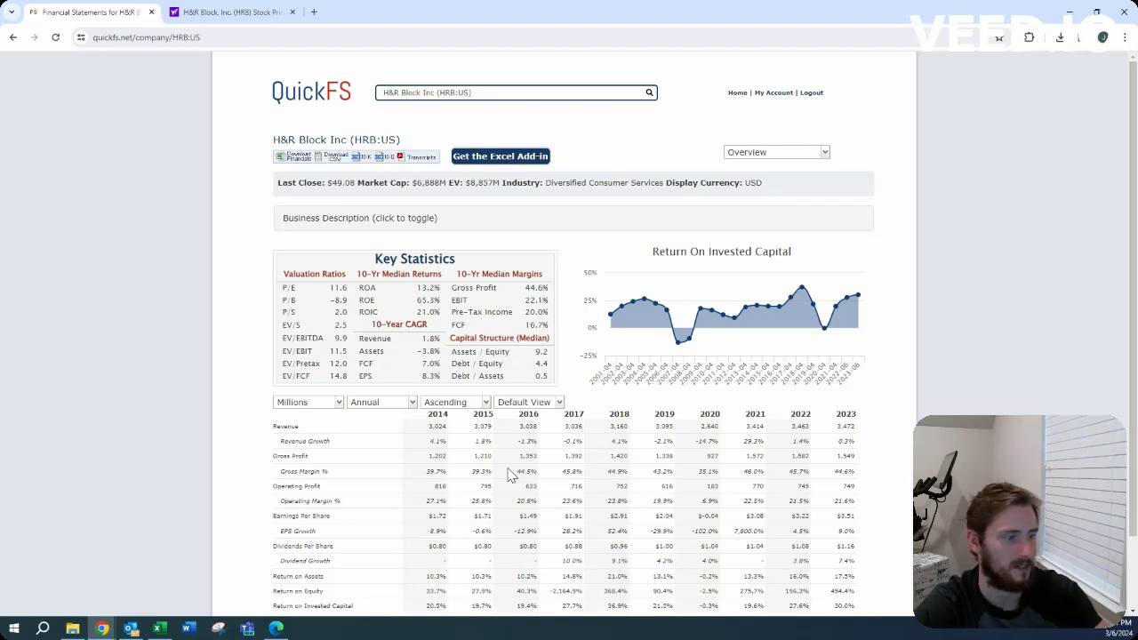
scroll(513, 493, "down", 1)
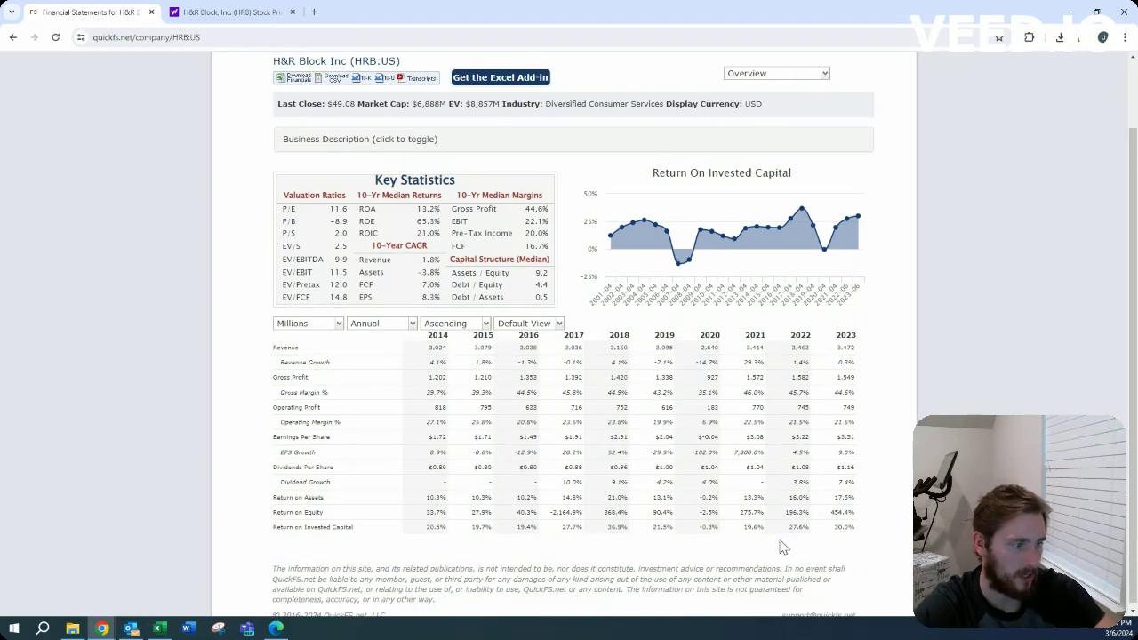
scroll(752, 488, "up", 1)
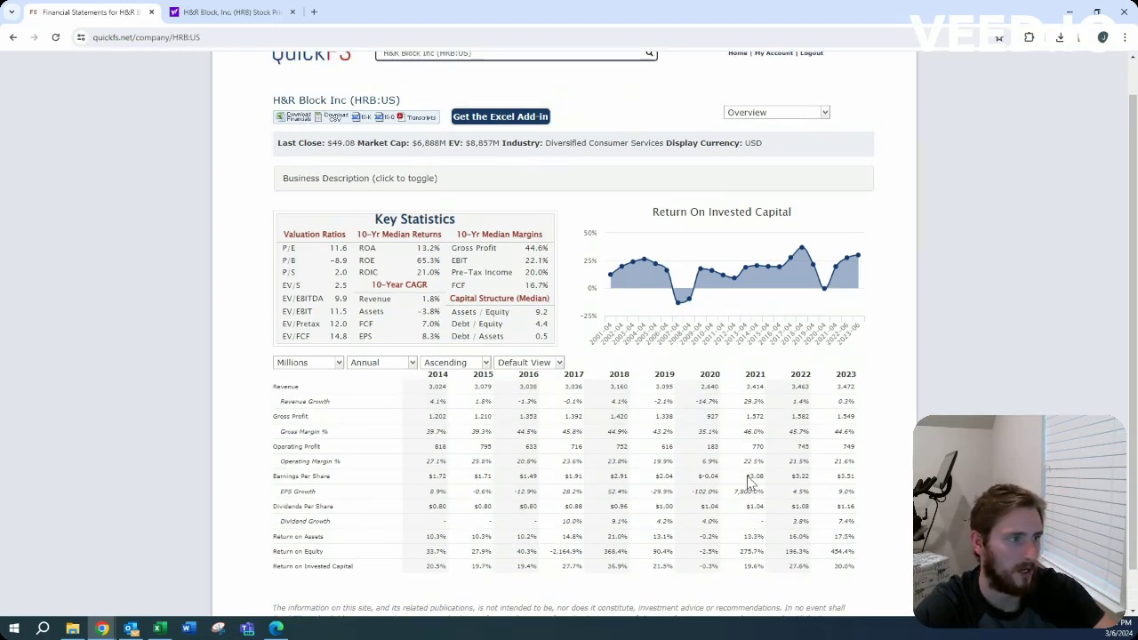
Open H&R Block's income statement and examine the basic share count from 2014 through TTM
left_click(781, 113)
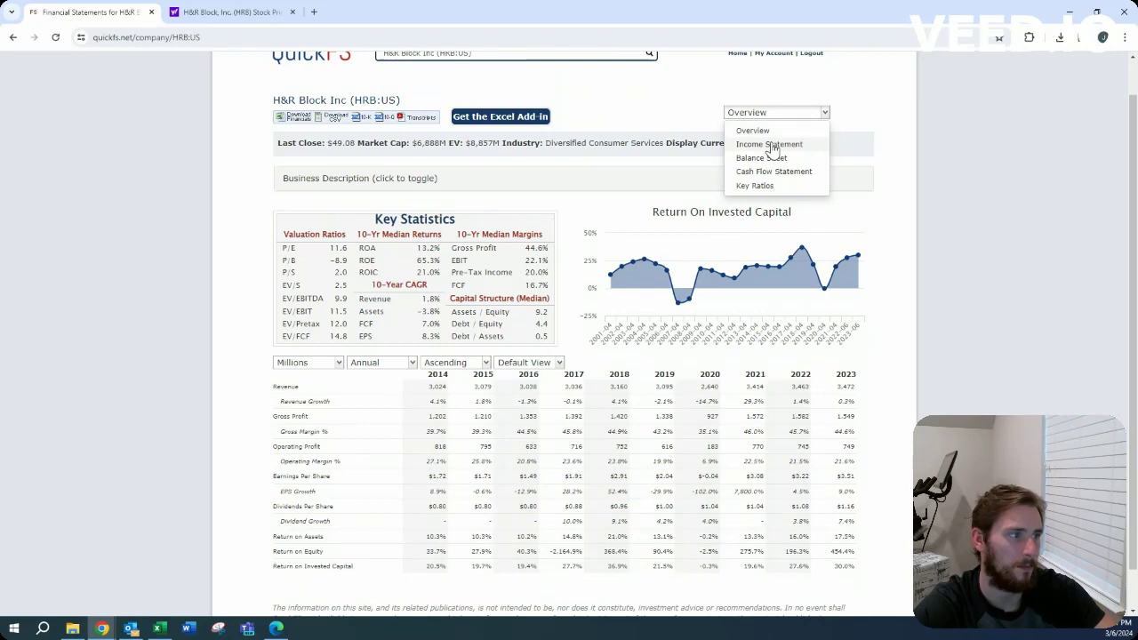
left_click(770, 145)
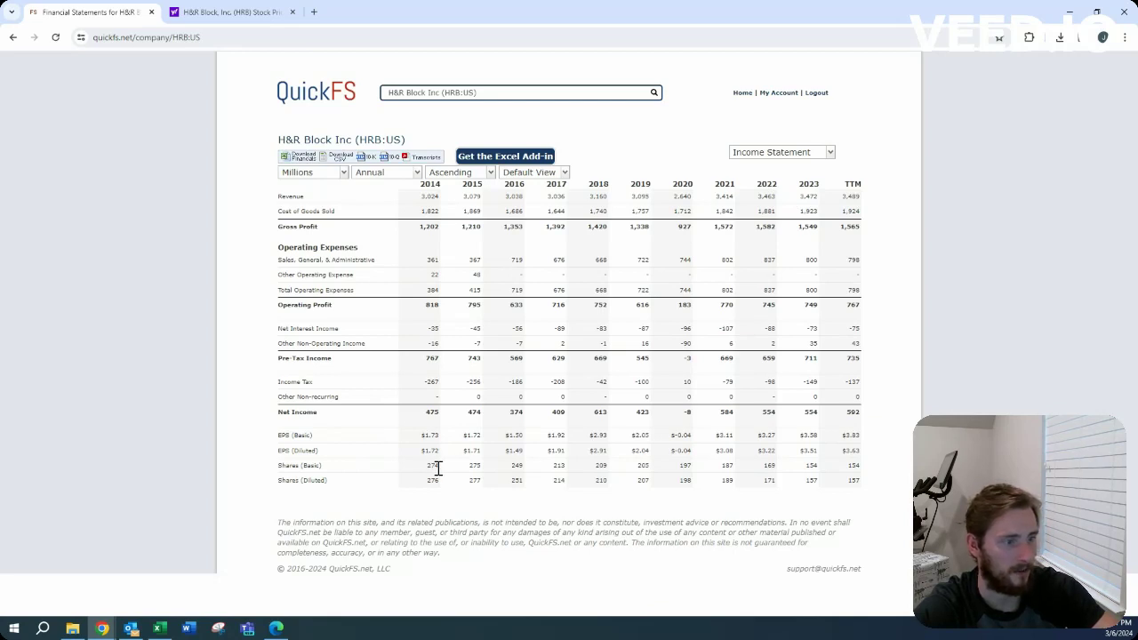
left_click_drag(859, 465, 851, 465)
left_click(879, 466)
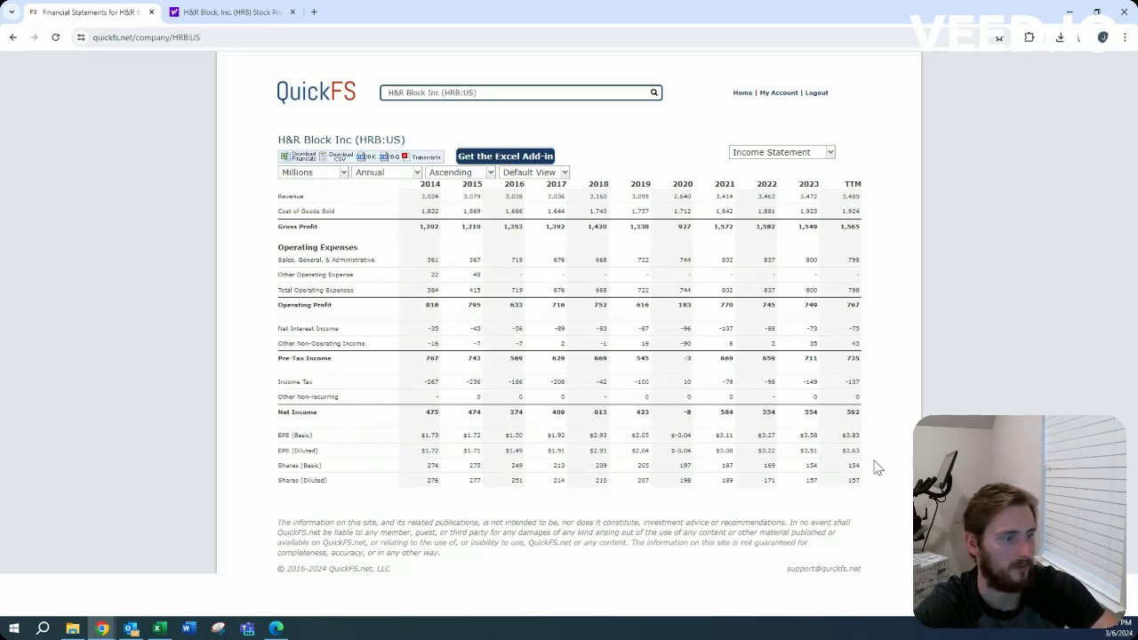
Compare H&R Block's balance sheet with its cash flow statement, checking long-term debt, debt issuance and stock repurchases
left_click(799, 158)
left_click(793, 199)
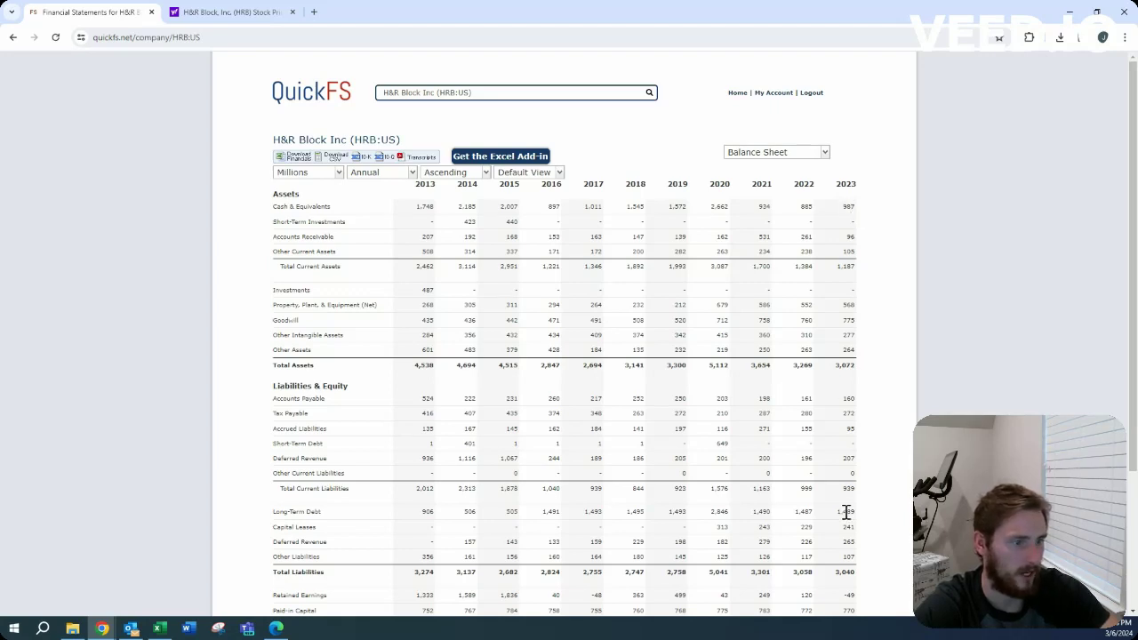
left_click(765, 154)
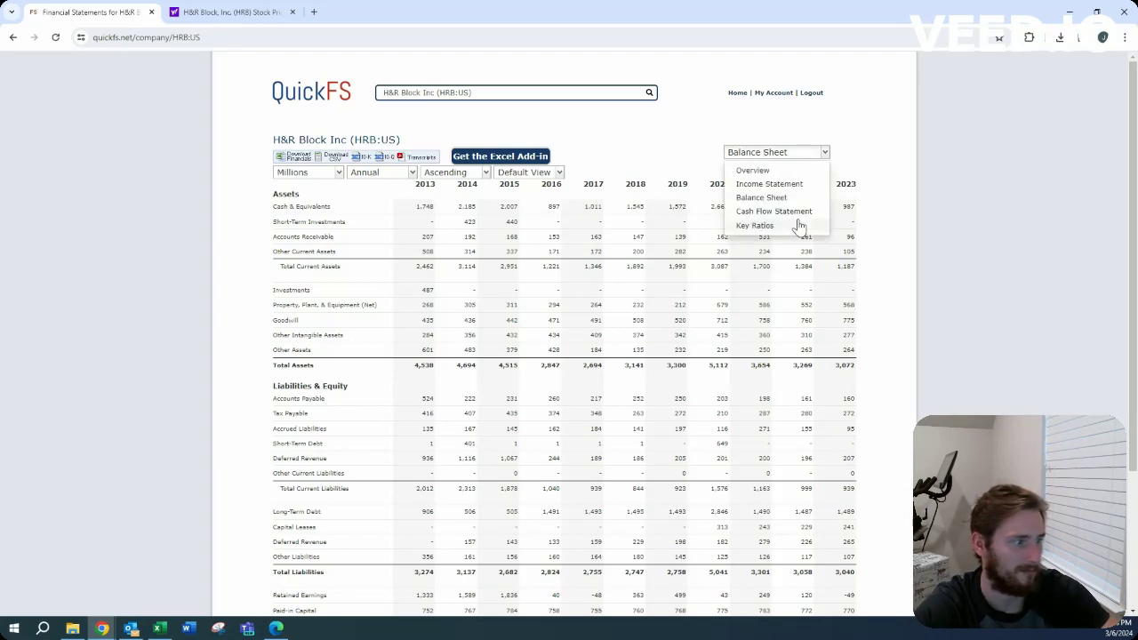
left_click(798, 211)
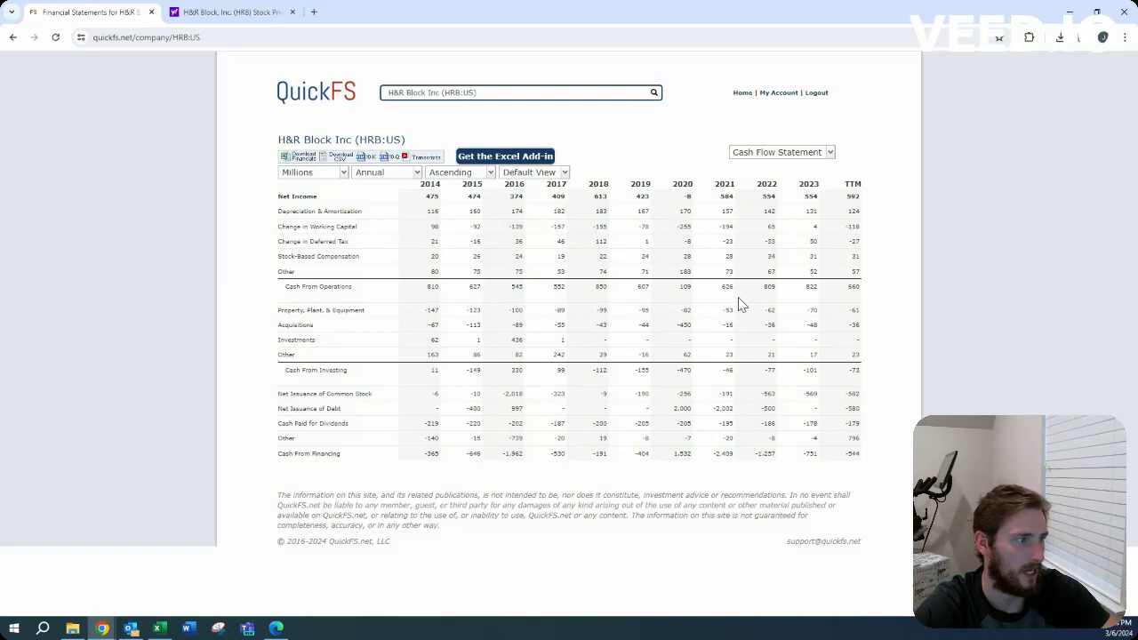
left_click(785, 161)
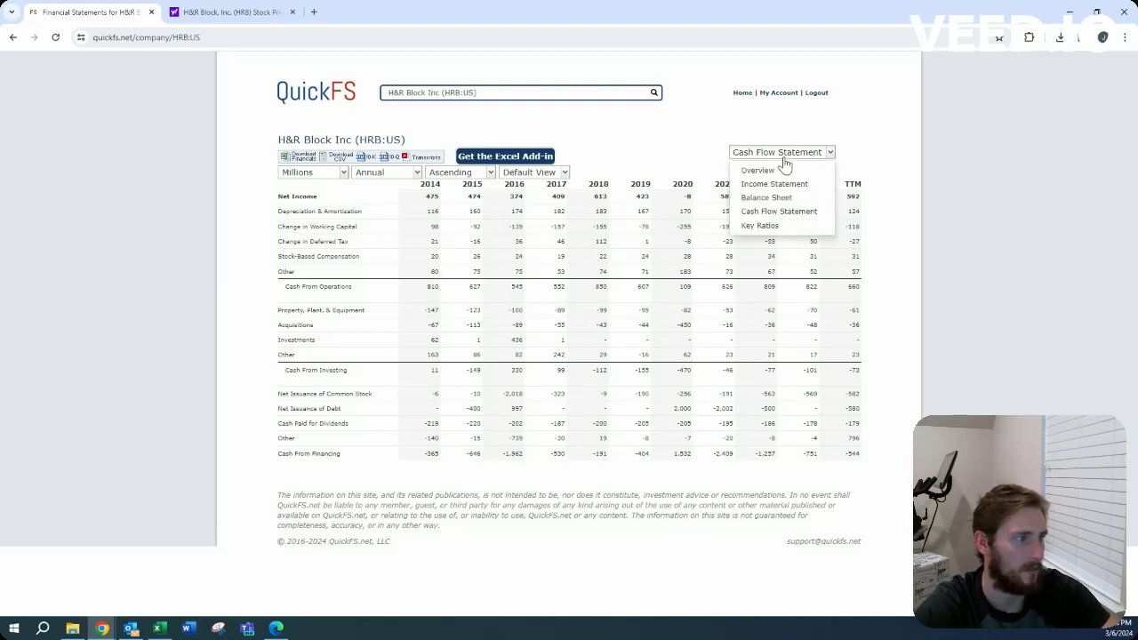
left_click(798, 198)
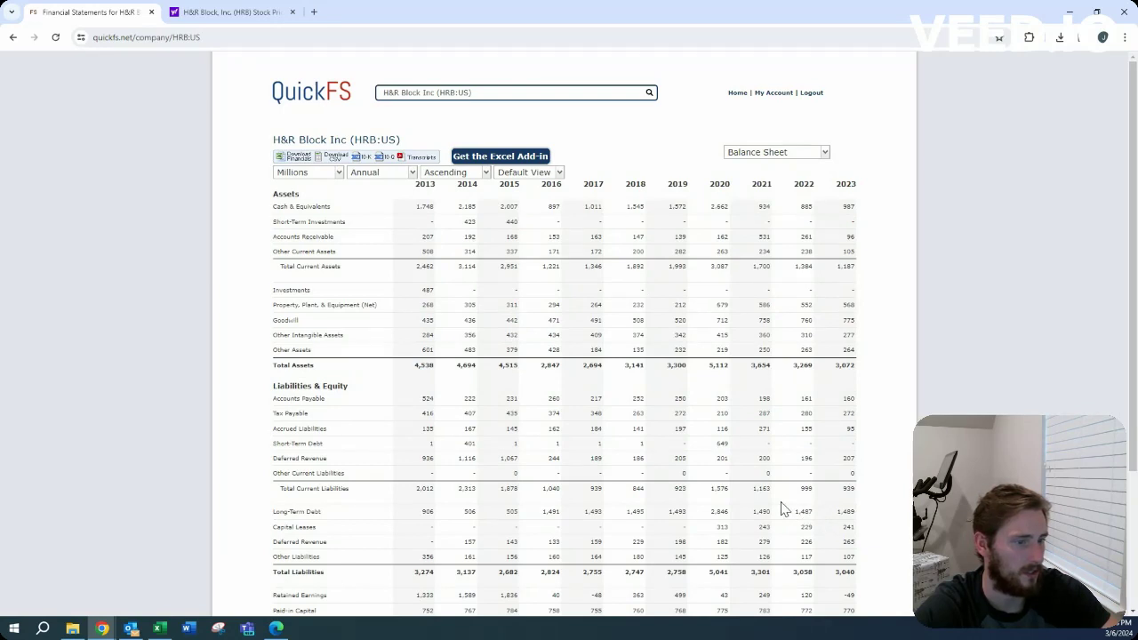
left_click(783, 156)
left_click(797, 214)
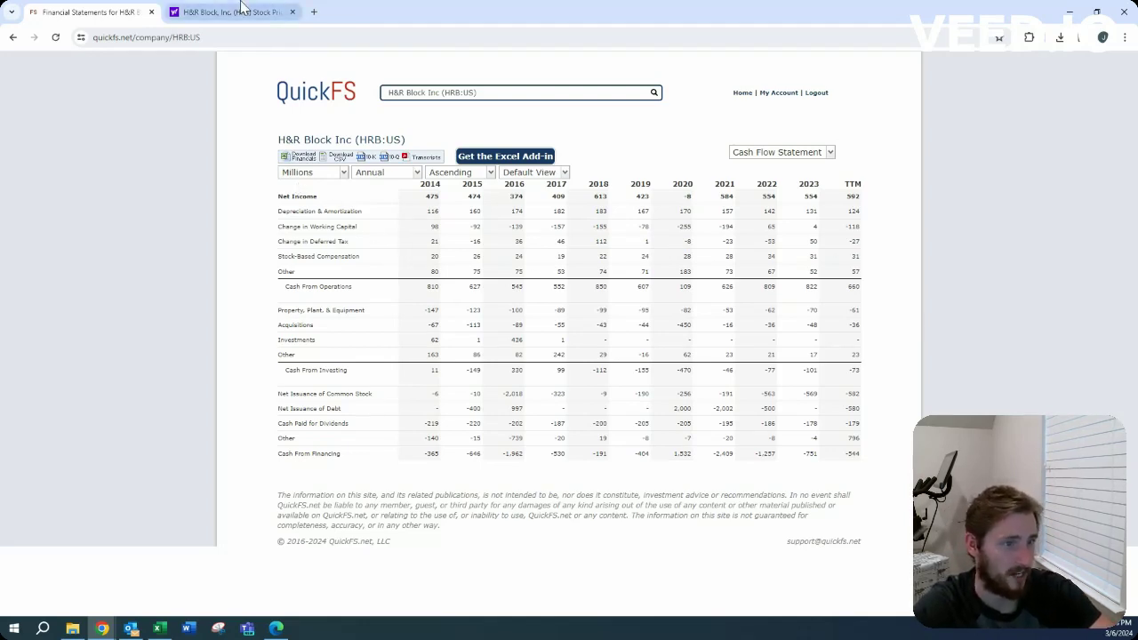
Compare the Yahoo Finance summary for HRB with the cash flow statement on QuickFS
left_click(182, 12)
left_click(156, 8)
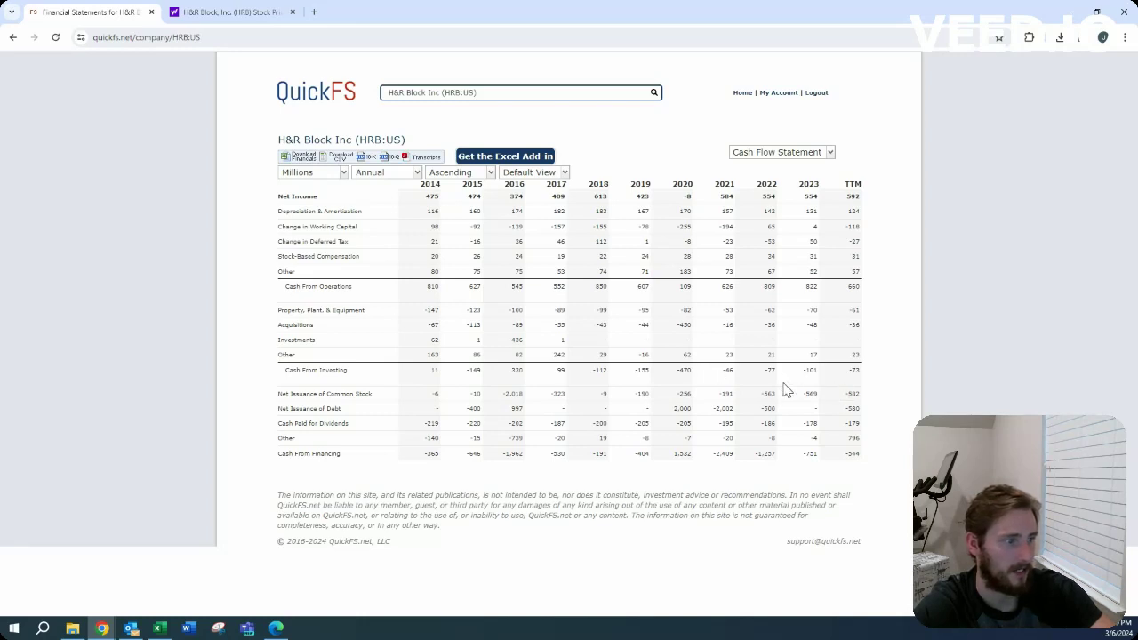
left_click(233, 11)
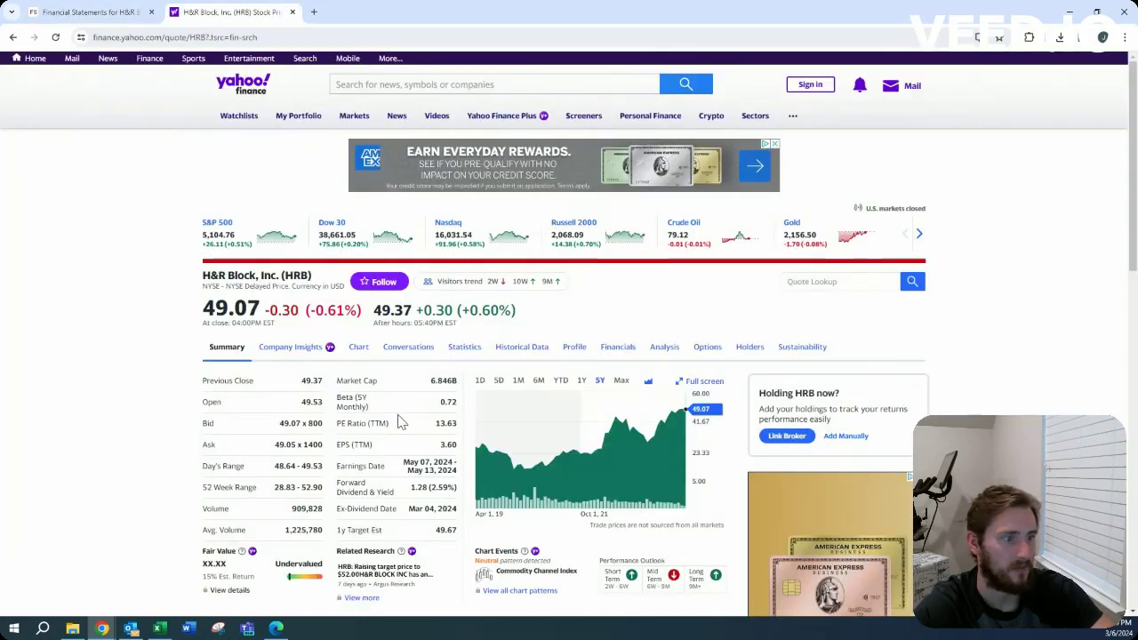
left_click(82, 9)
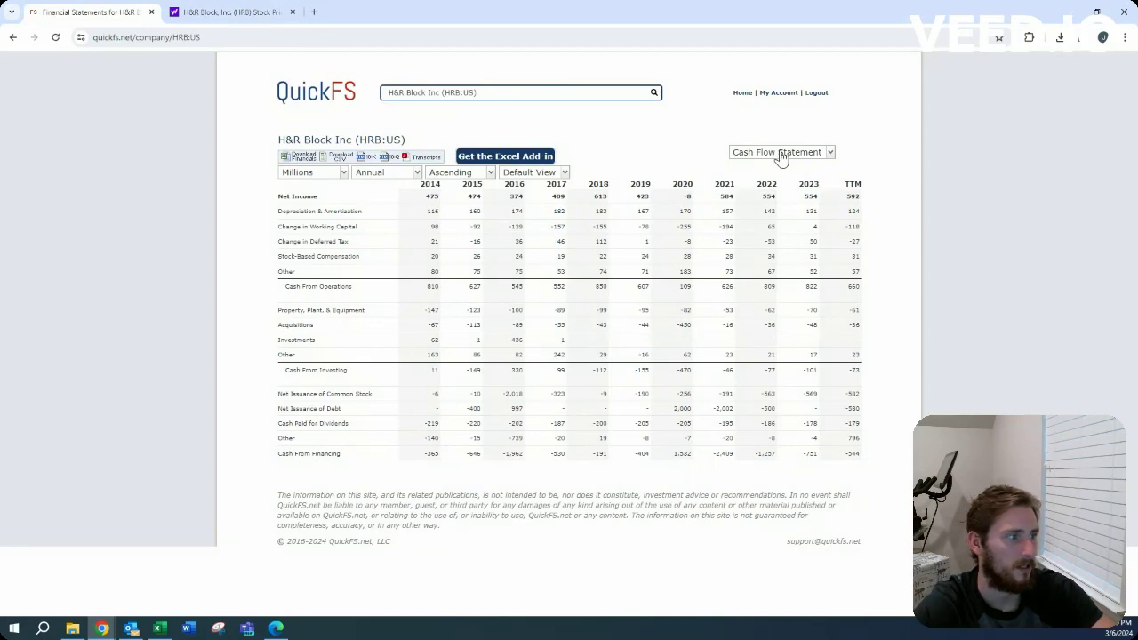
left_click(257, 14)
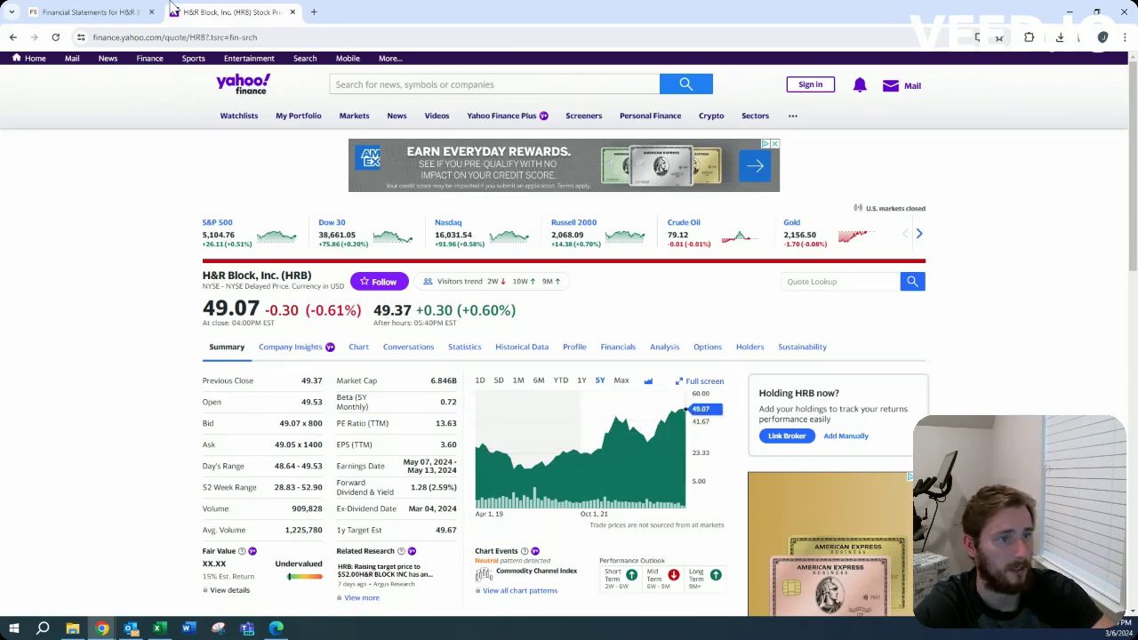
left_click(138, 11)
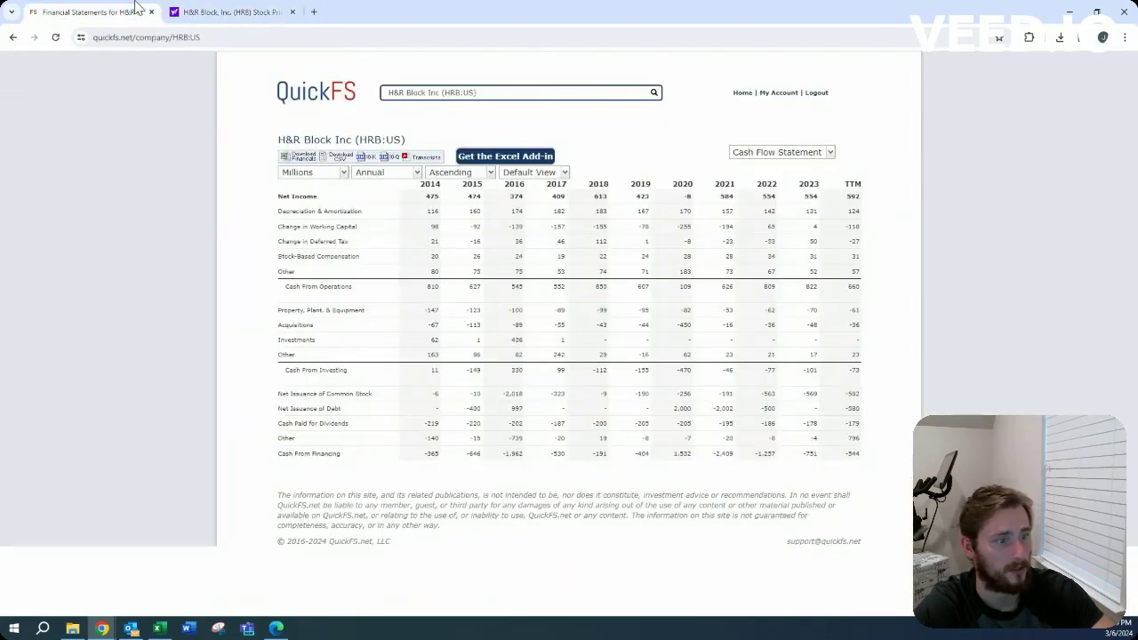
Open the QuickFS overview for H&R Block and check its historical figures against the Excel valuation sheet
left_click(794, 155)
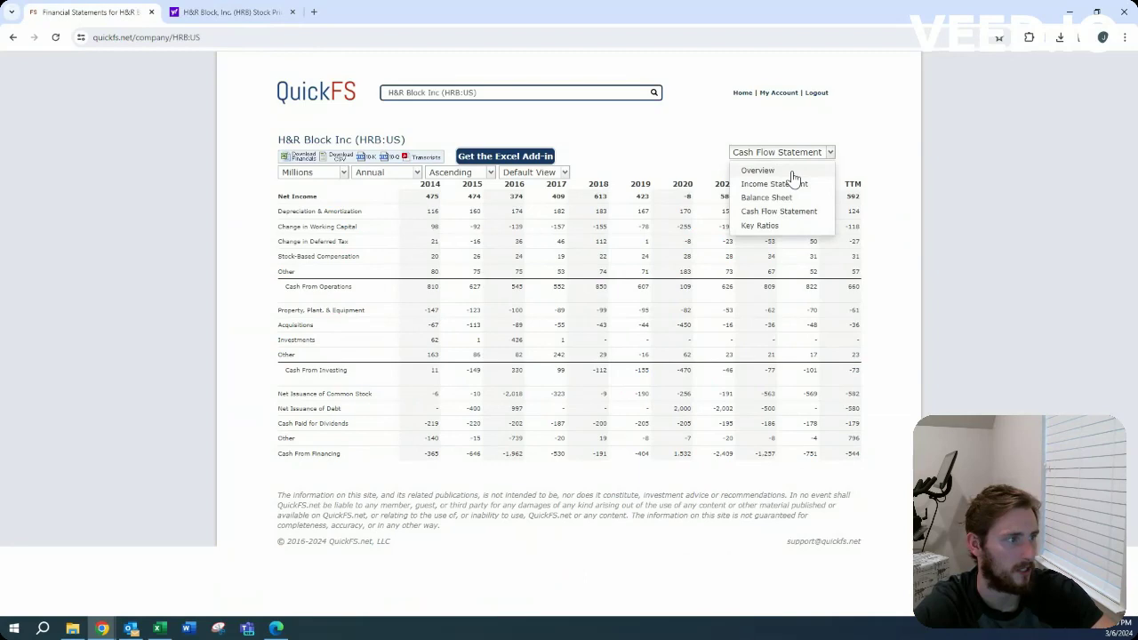
left_click(792, 171)
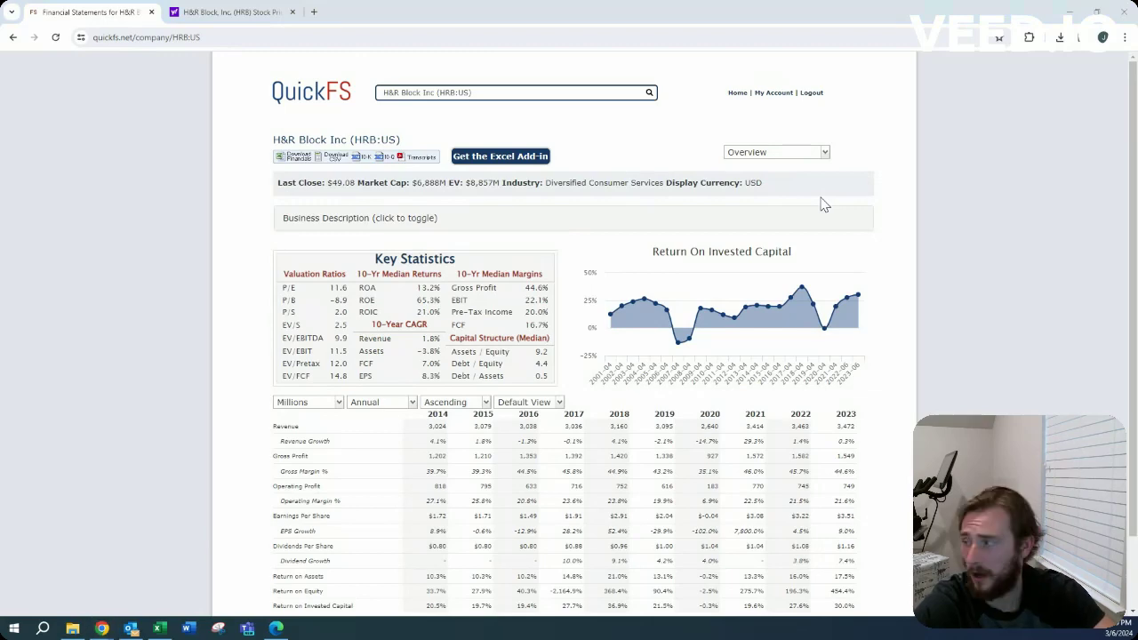
left_click(159, 628)
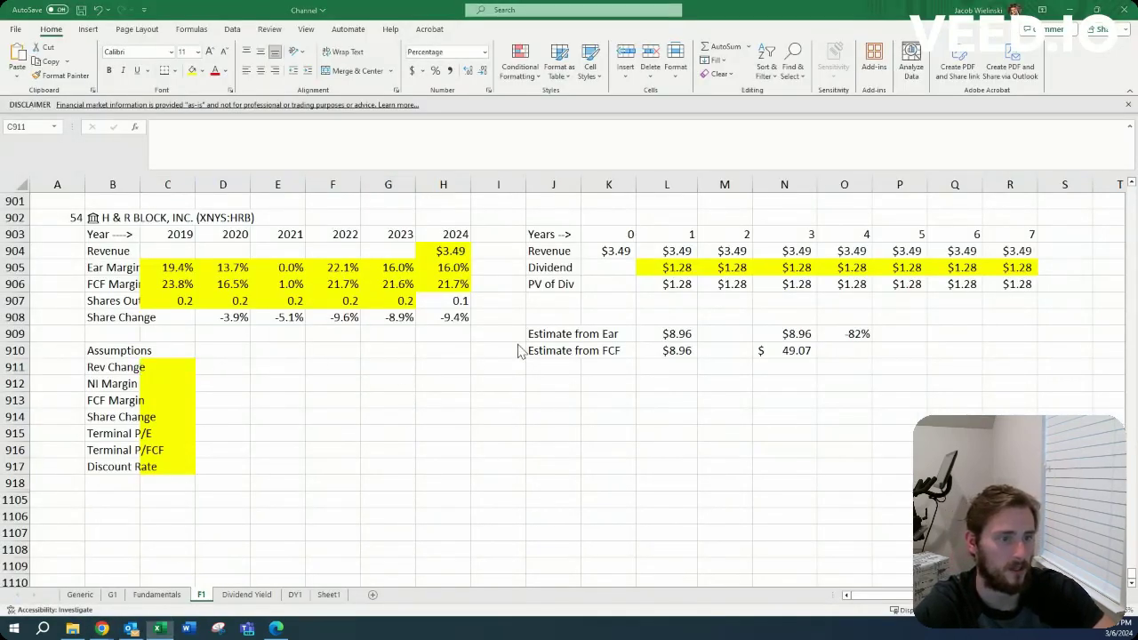
key("alt+Tab")
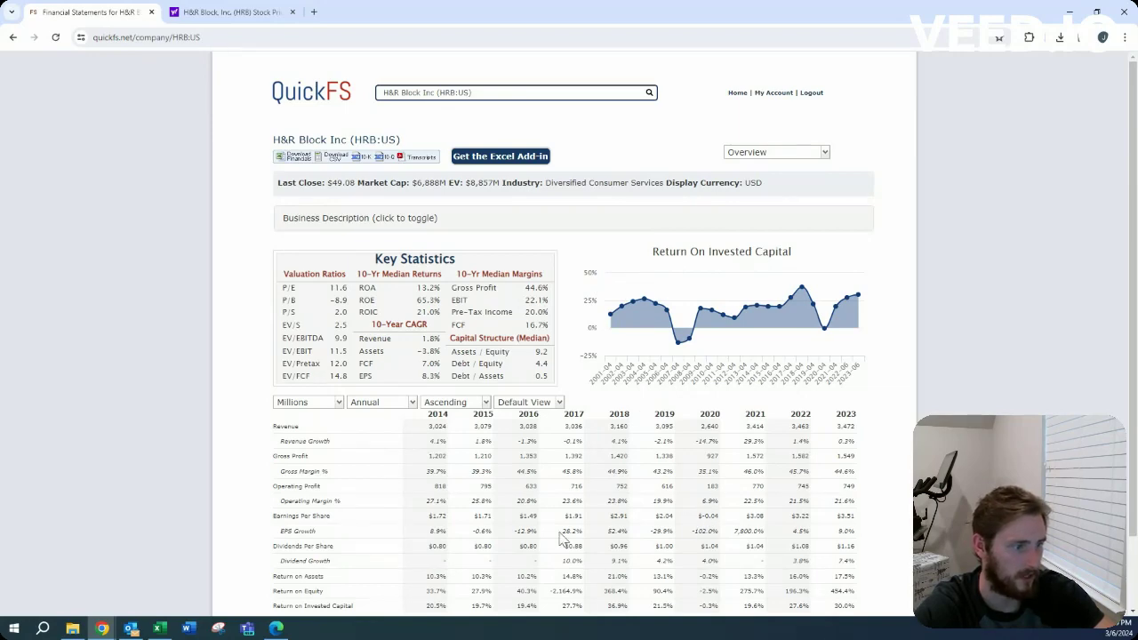
Return to the Excel valuation sheet and set H&R Block's Rev Change assumption to 2%
key("alt+Tab")
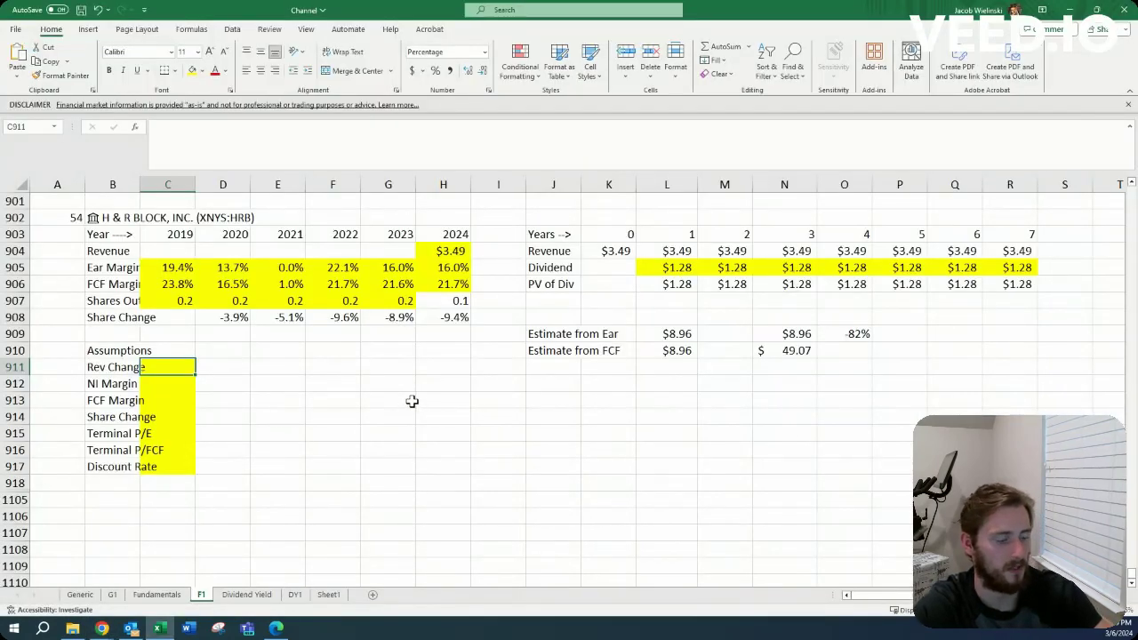
type("2")
key("Down")
key("Down")
key("Down")
key("Down")
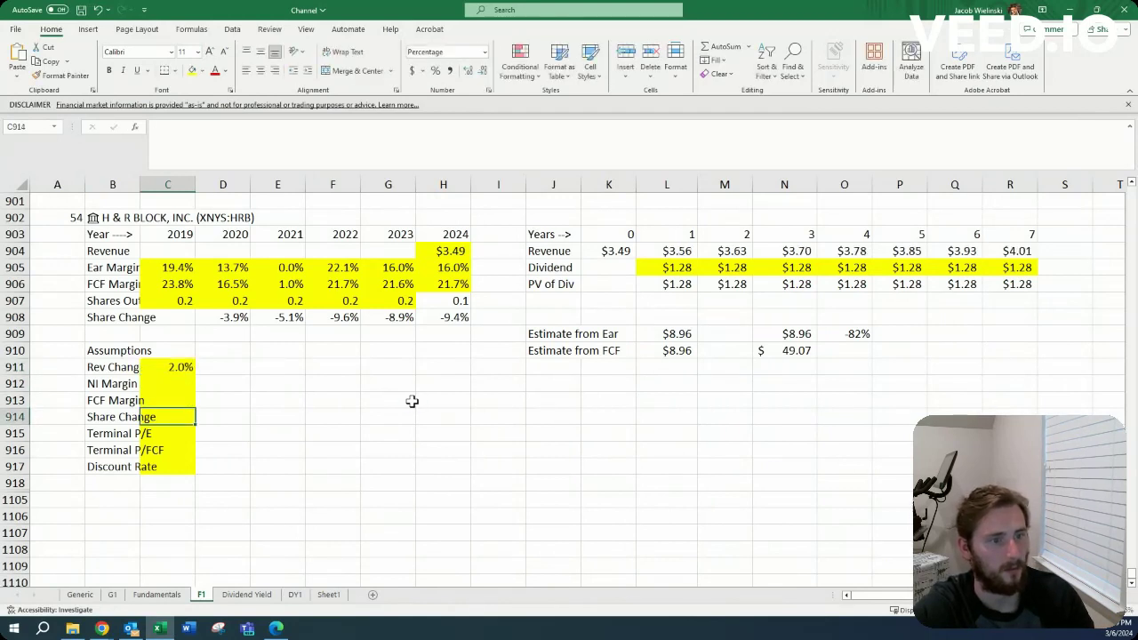
Set both the Terminal P/E and Terminal P/FCF assumptions to 14 and the Discount Rate to 15%
type("14")
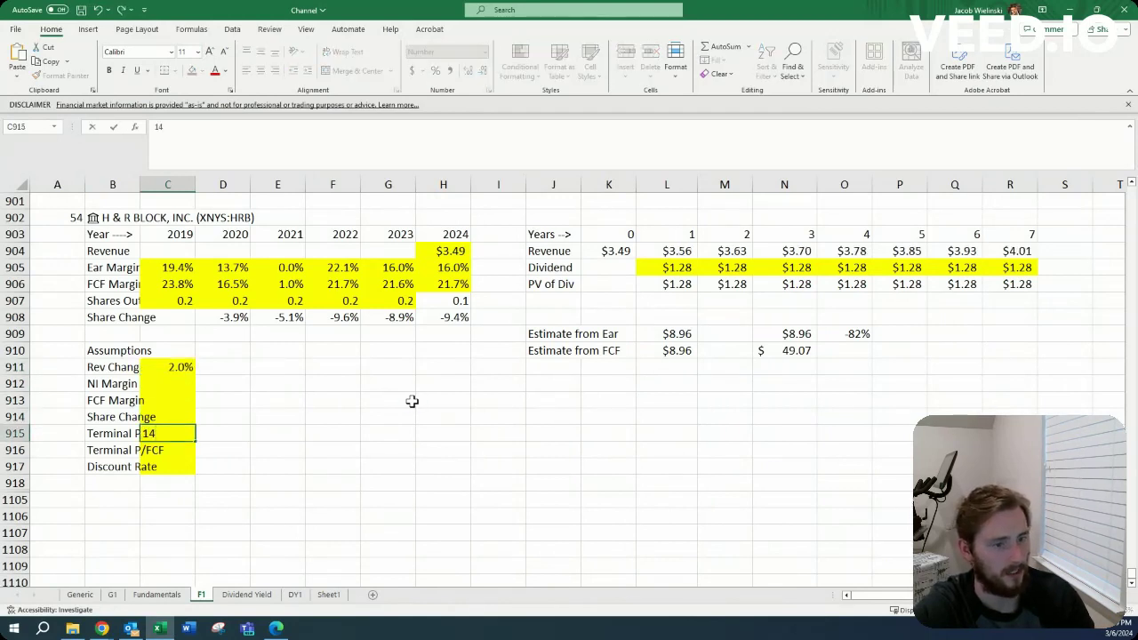
key("Return")
type("14")
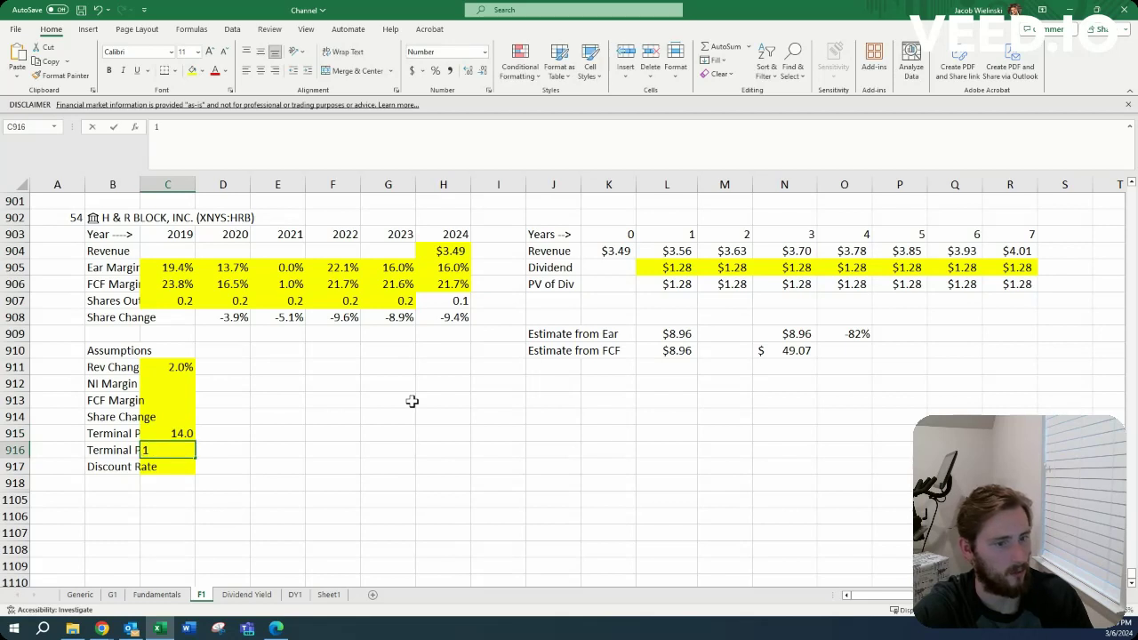
key("Return")
type("15")
key("Return")
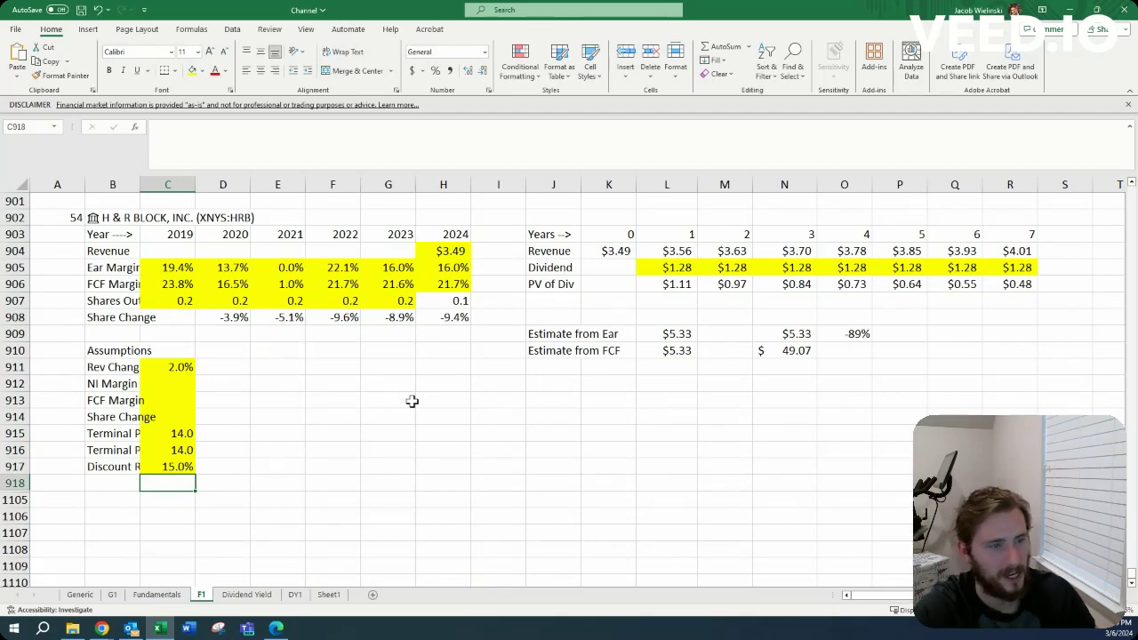
Switch back to QuickFS and open H&R Block's cash flow statement to review its annual cash flows
key("alt+Tab")
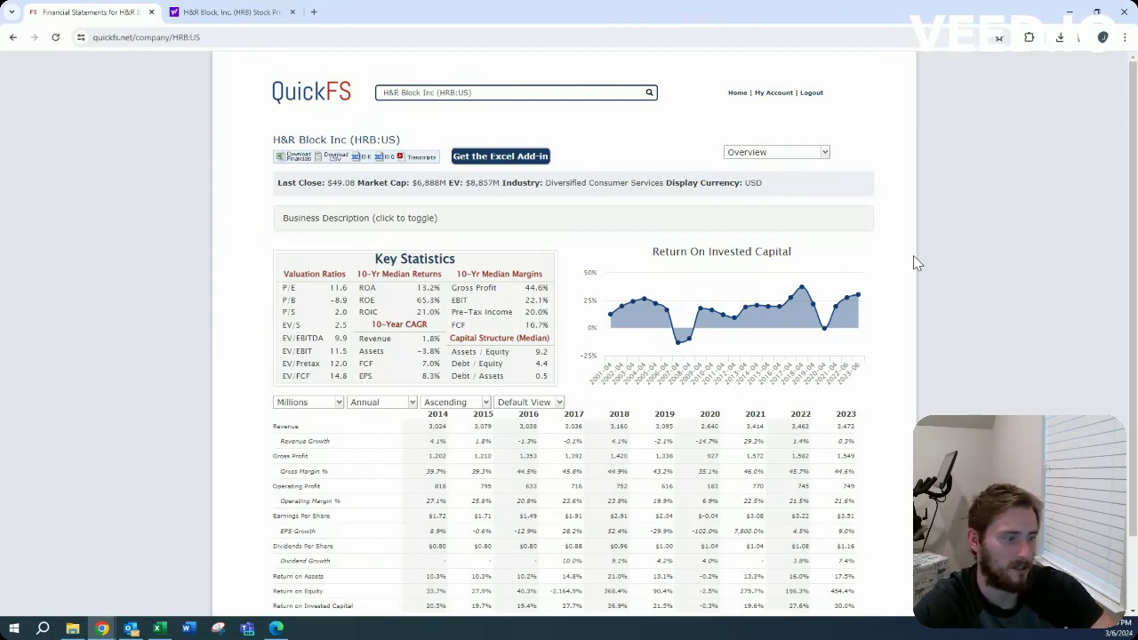
key("alt+Tab")
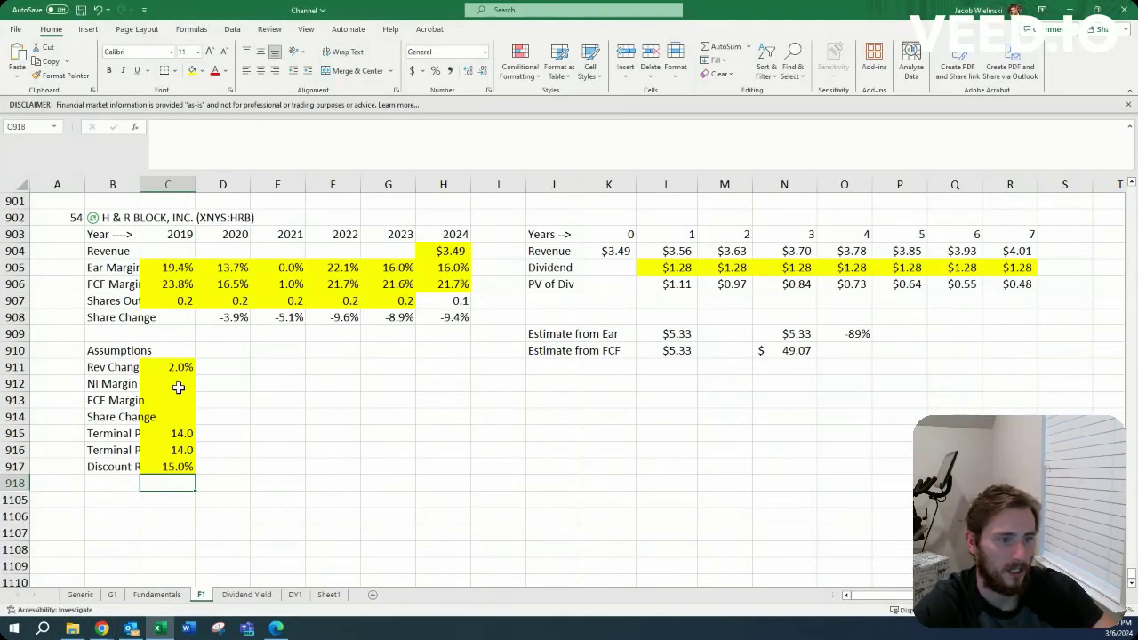
key("alt+Tab")
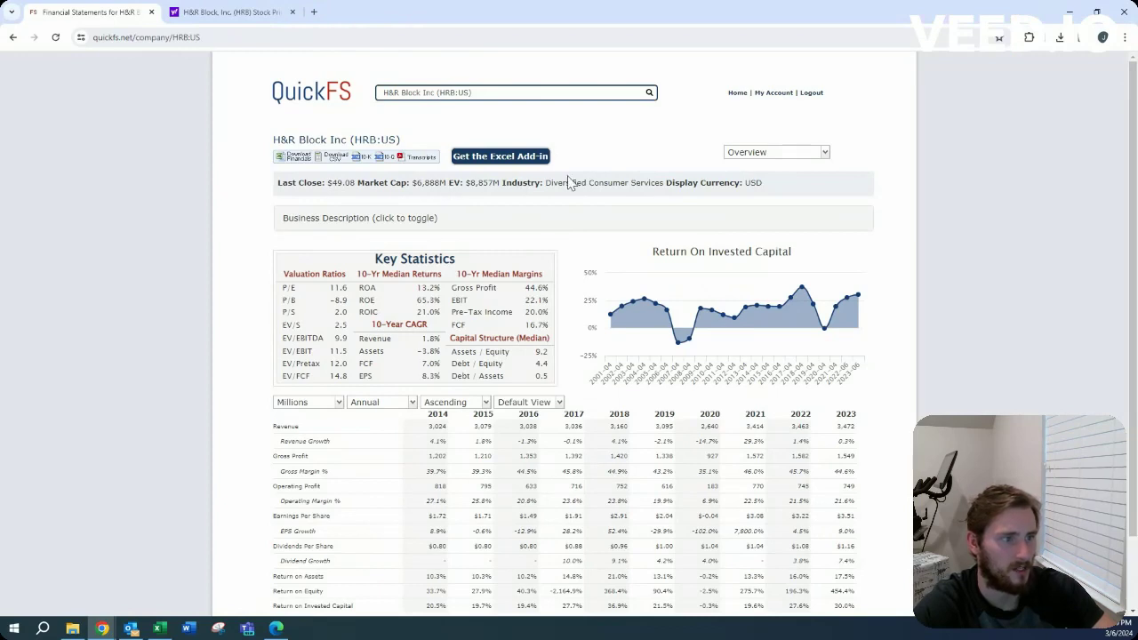
left_click(763, 157)
left_click(781, 215)
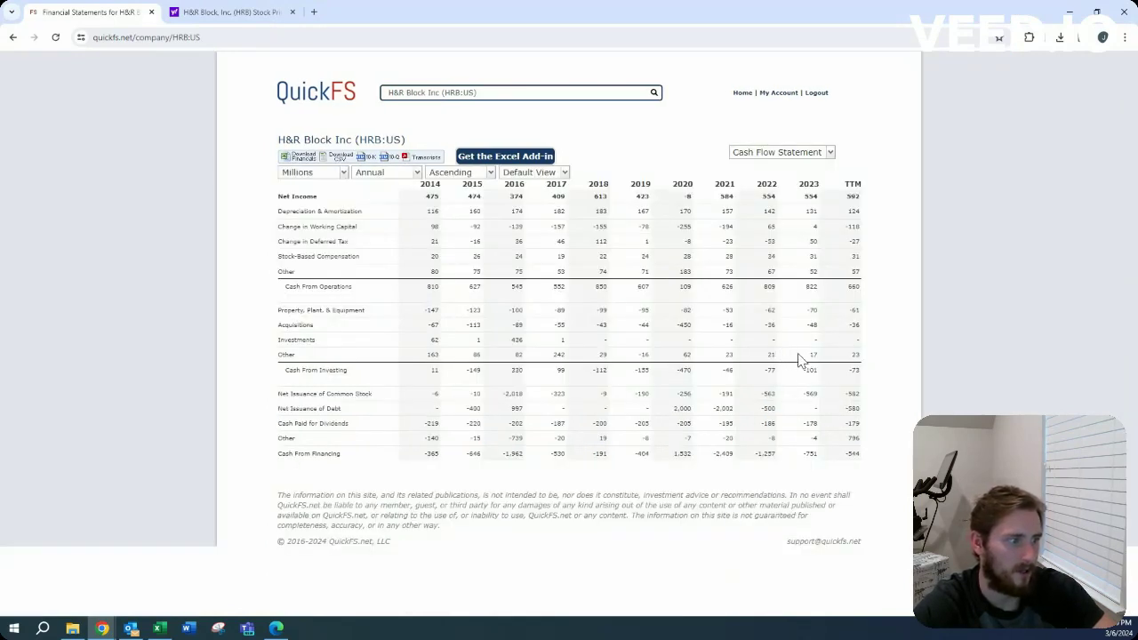
Reopen H&R Block's QuickFS overview, and set the Share Change assumption in the Excel valuation sheet to -5%
left_click(796, 156)
left_click(796, 170)
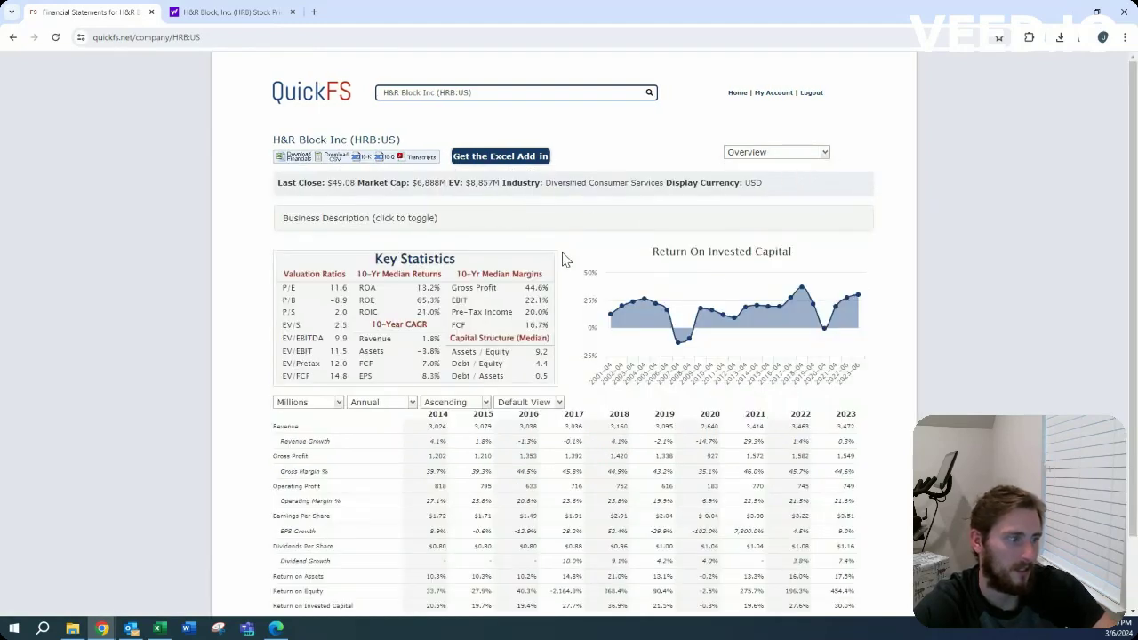
key("alt+Tab")
type("-5%")
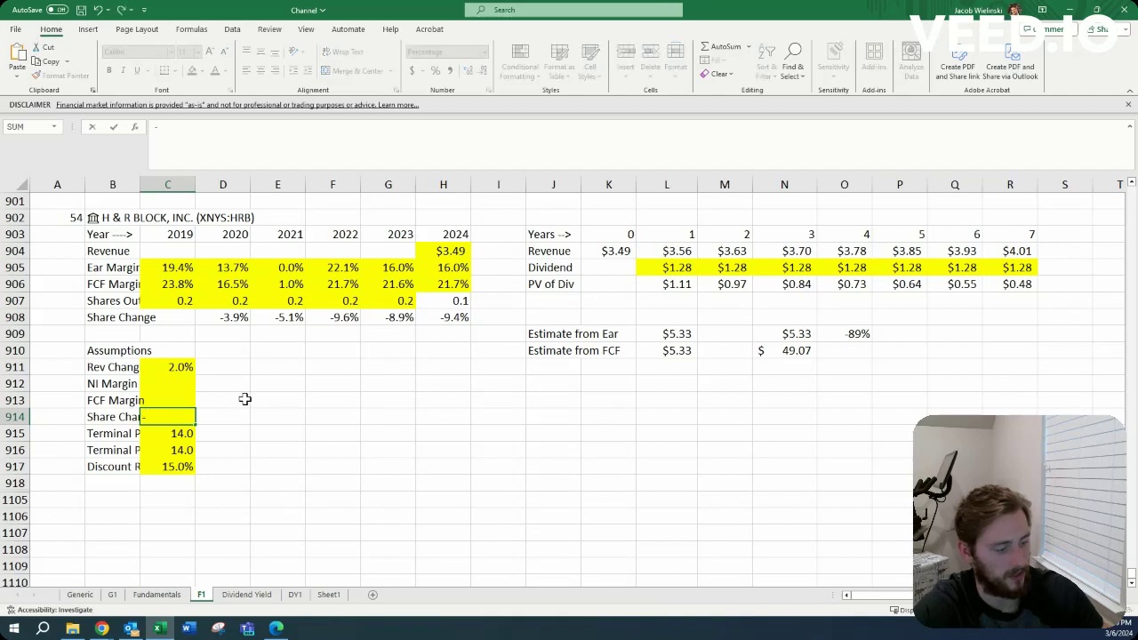
key("ctrl+Return")
key("Up")
key("Up")
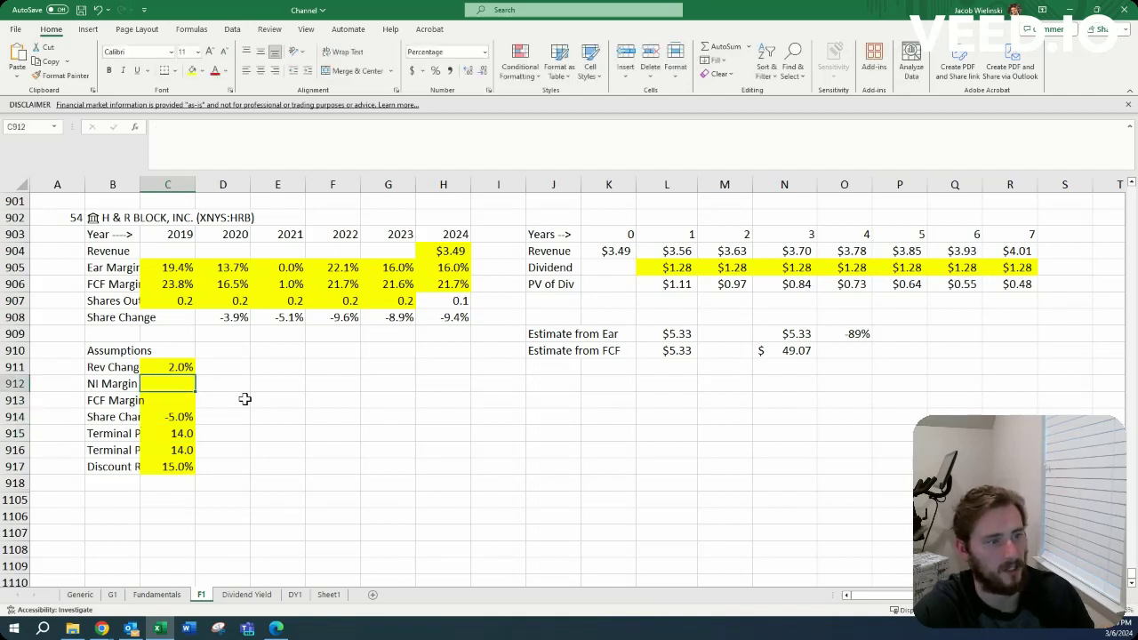
key("Down")
key("Down")
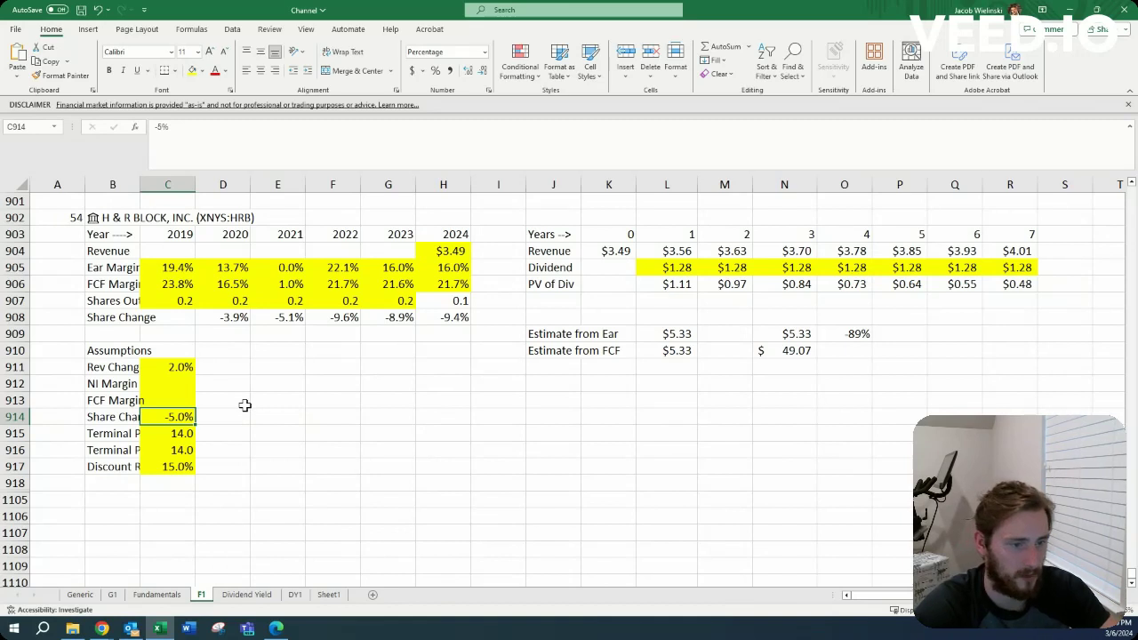
Switch to QuickFS, review H&R Block's cash flow statement again and return to its overview
left_click(183, 383)
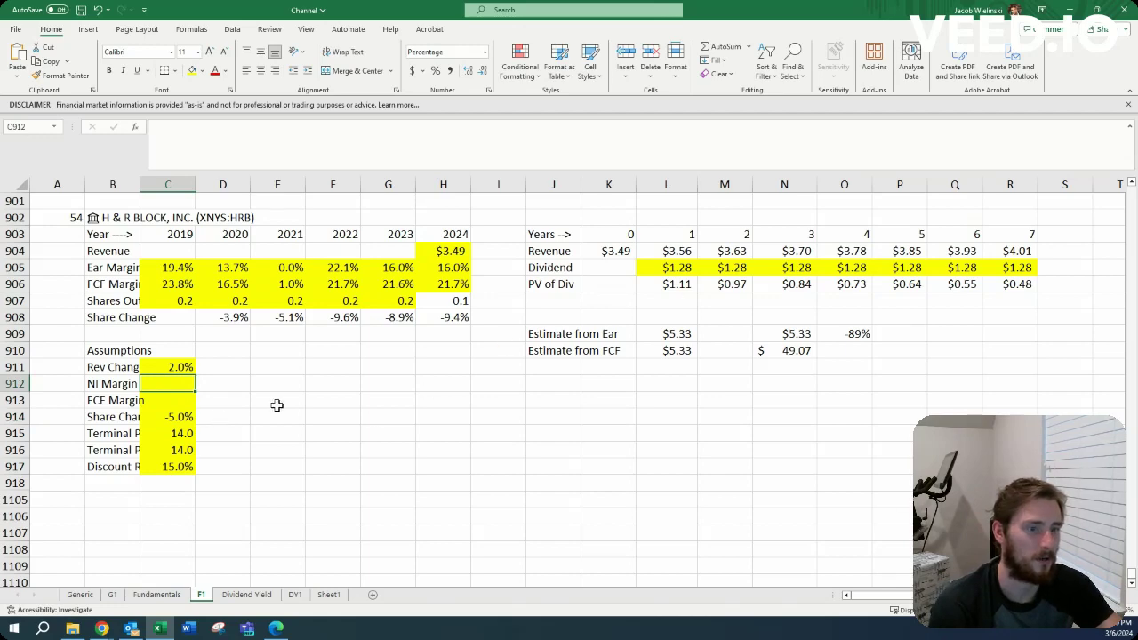
key("alt+Tab")
left_click(778, 155)
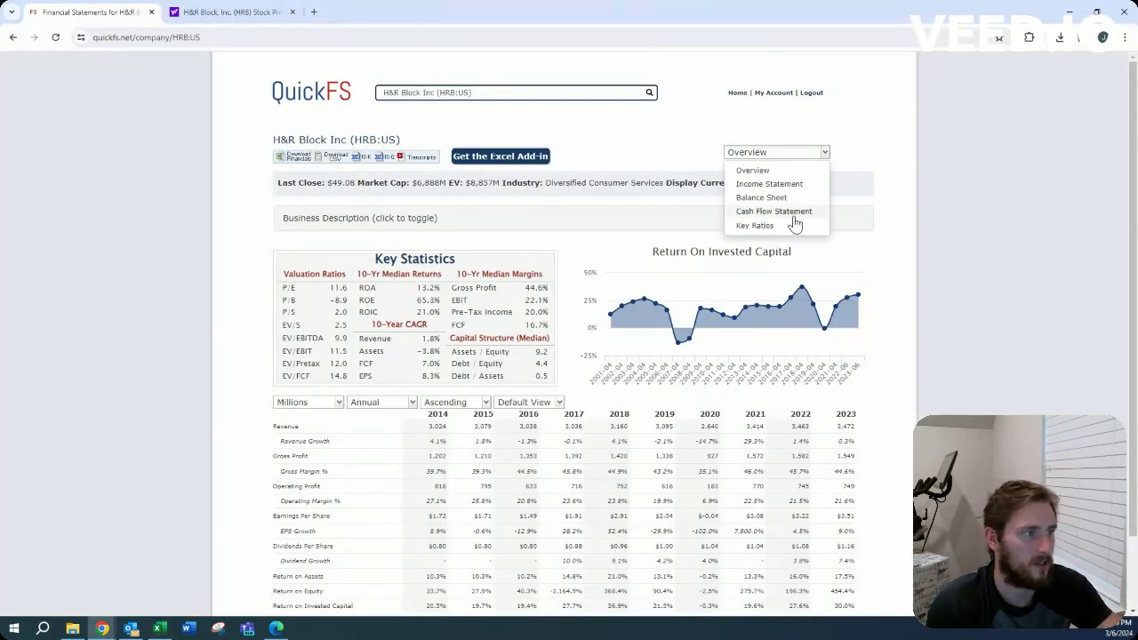
left_click(791, 213)
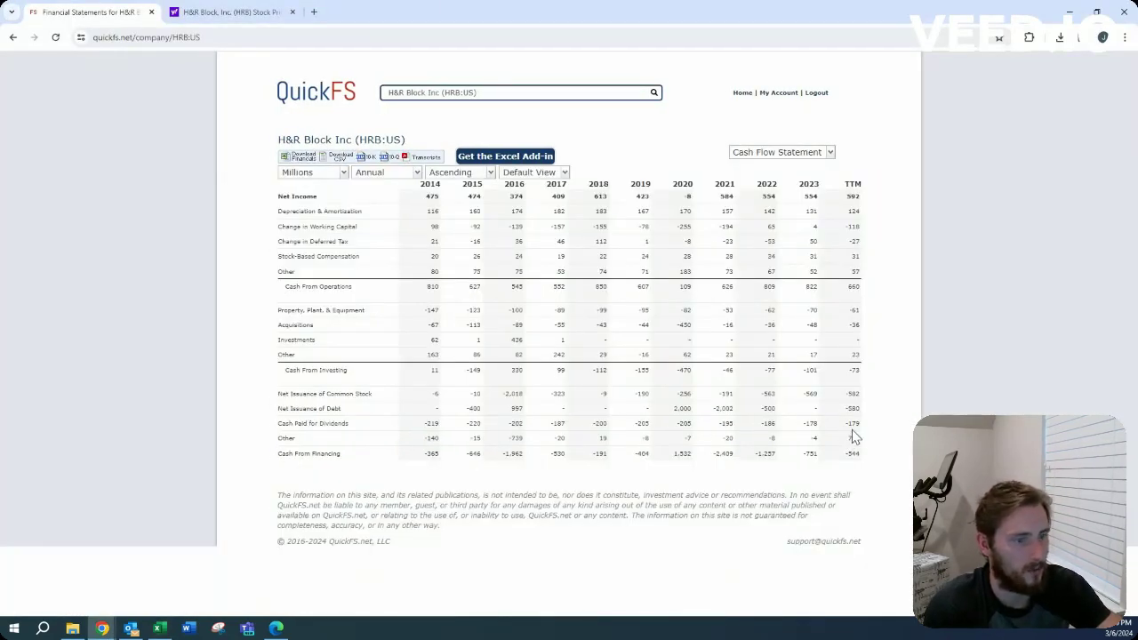
left_click(810, 156)
left_click(798, 170)
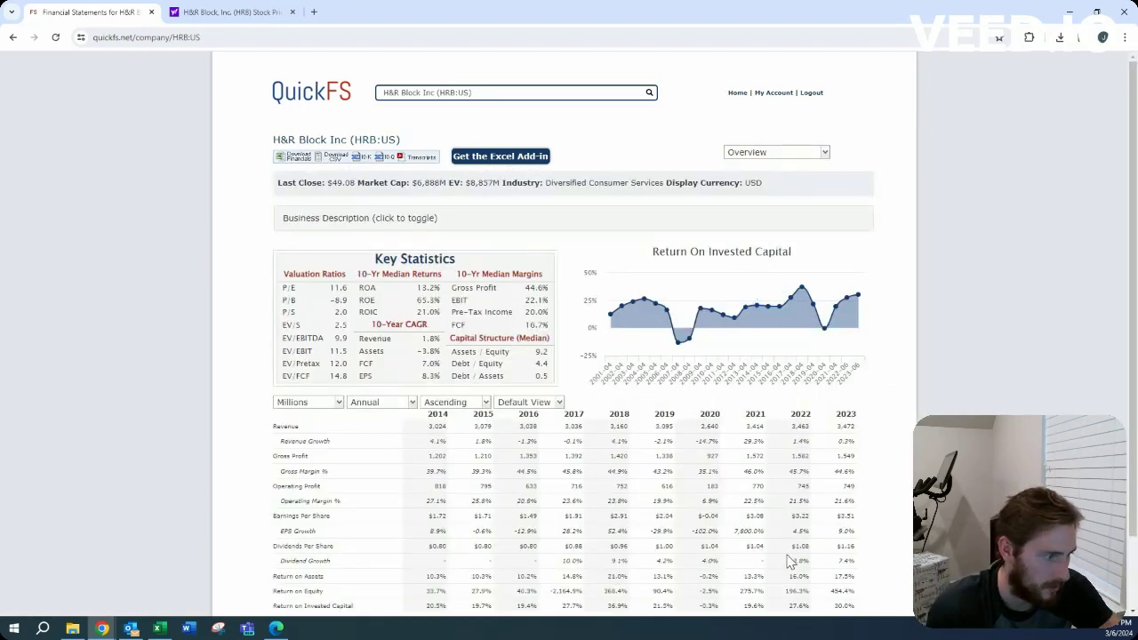
In the Excel valuation sheet, set the year 2 dividend to =L905*1.05 and copy the formula across through year 7
key("alt+Tab")
left_click(724, 265)
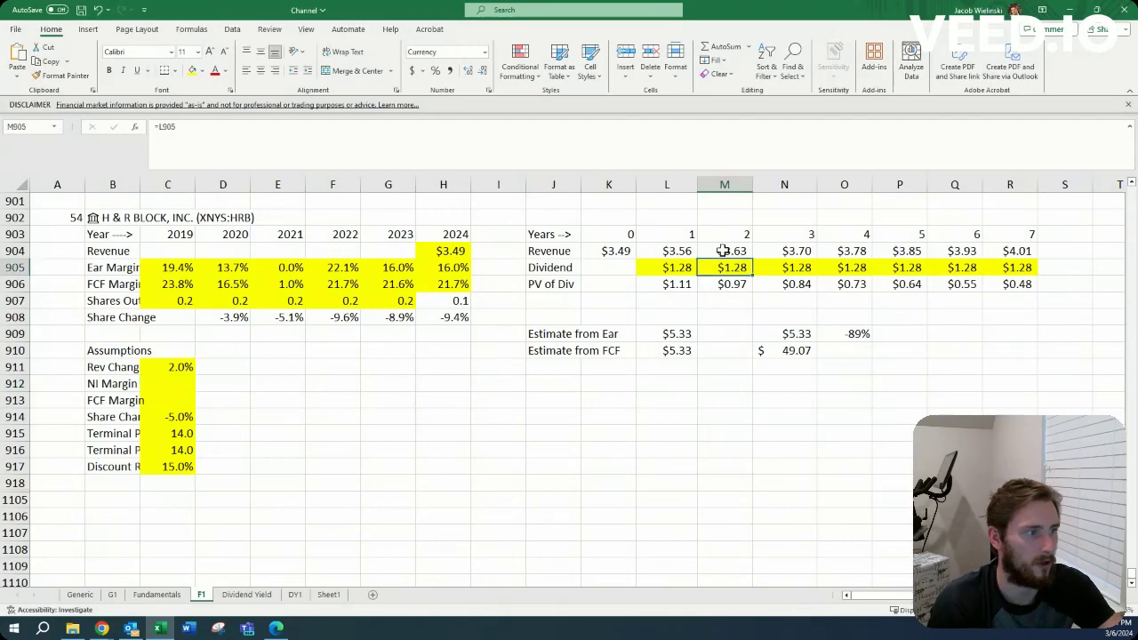
type("=")
key("Left")
type("*1.05")
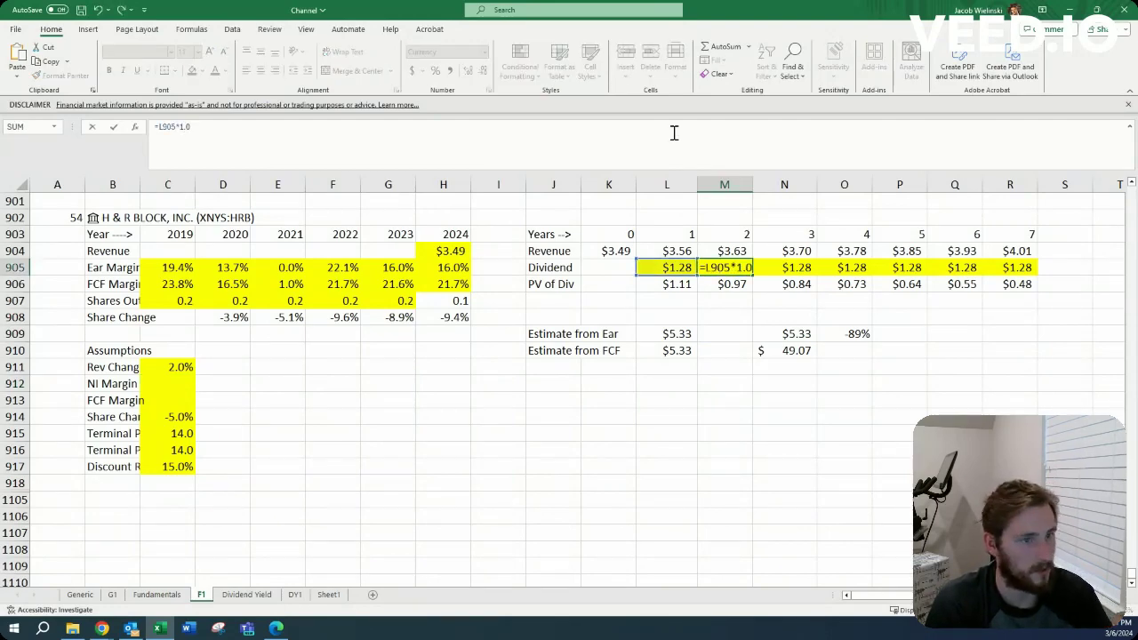
key("ctrl+Return")
key("ctrl+c")
key("ctrl+shift+Right")
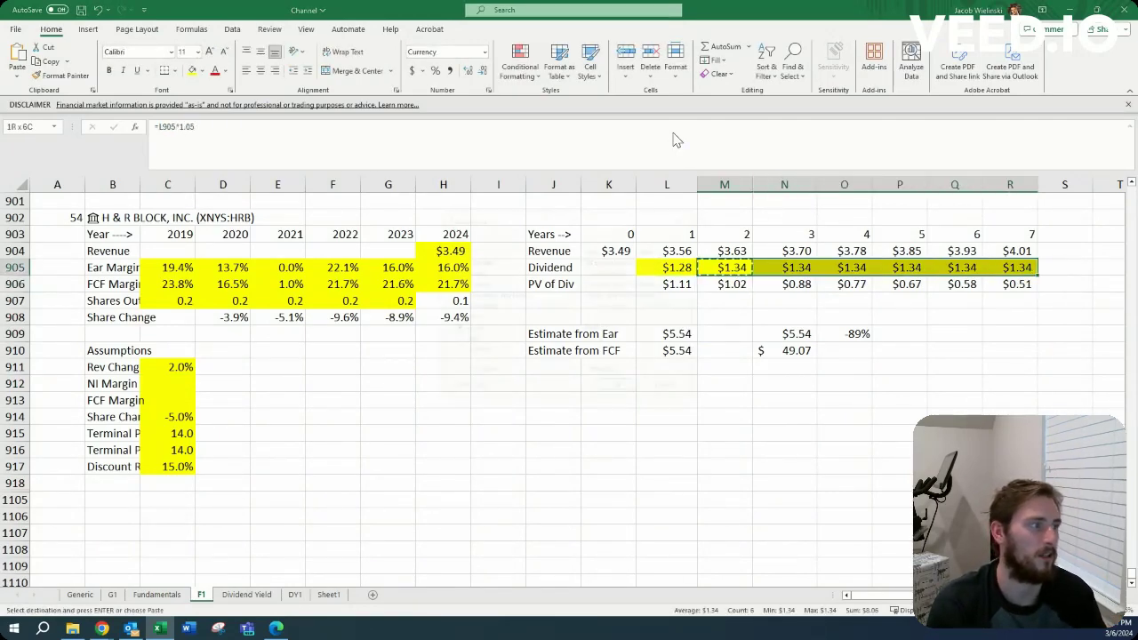
key("ctrl+alt+v")
key("Return")
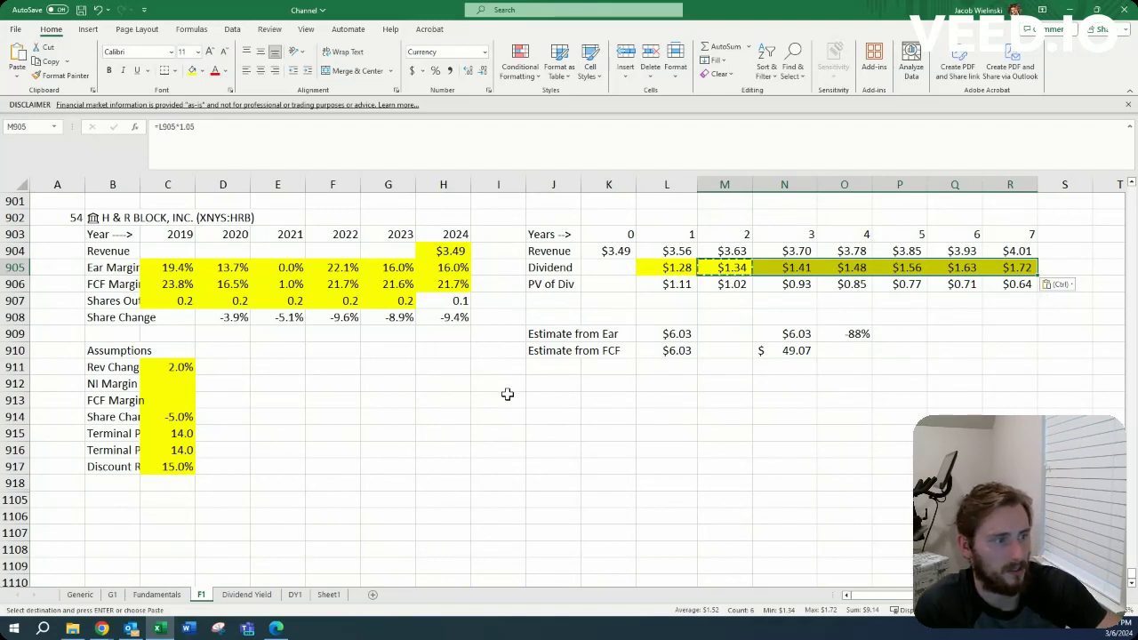
Check the average of the 2019–2024 earnings margins, and set the NI Margin assumption to 15% and FCF Margin to 17%
left_click(192, 384)
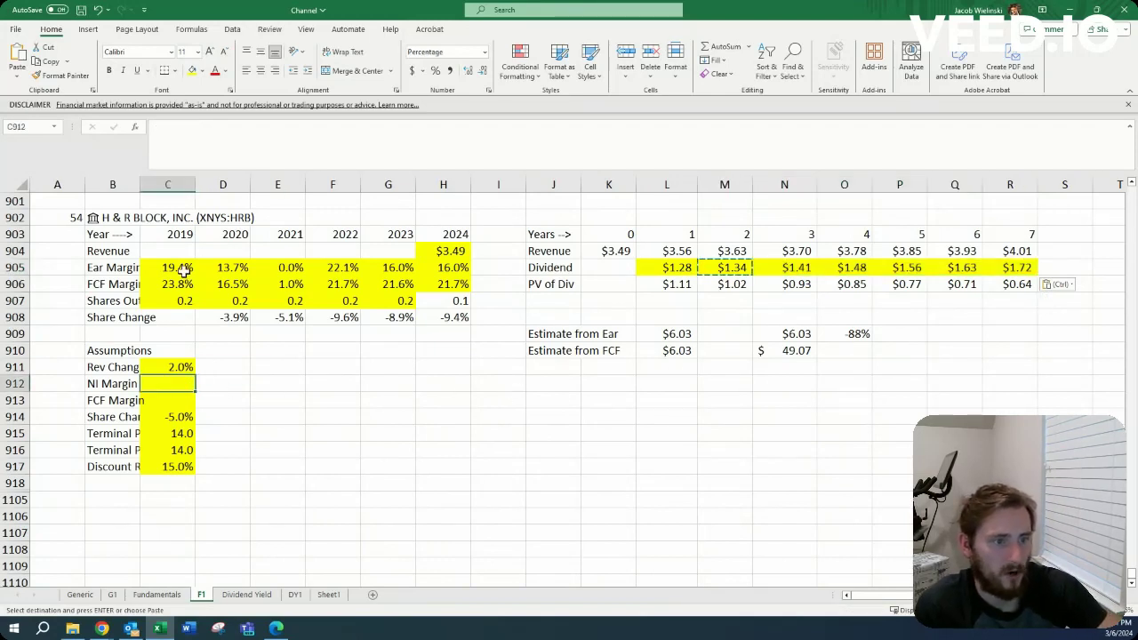
left_click_drag(182, 268, 433, 267)
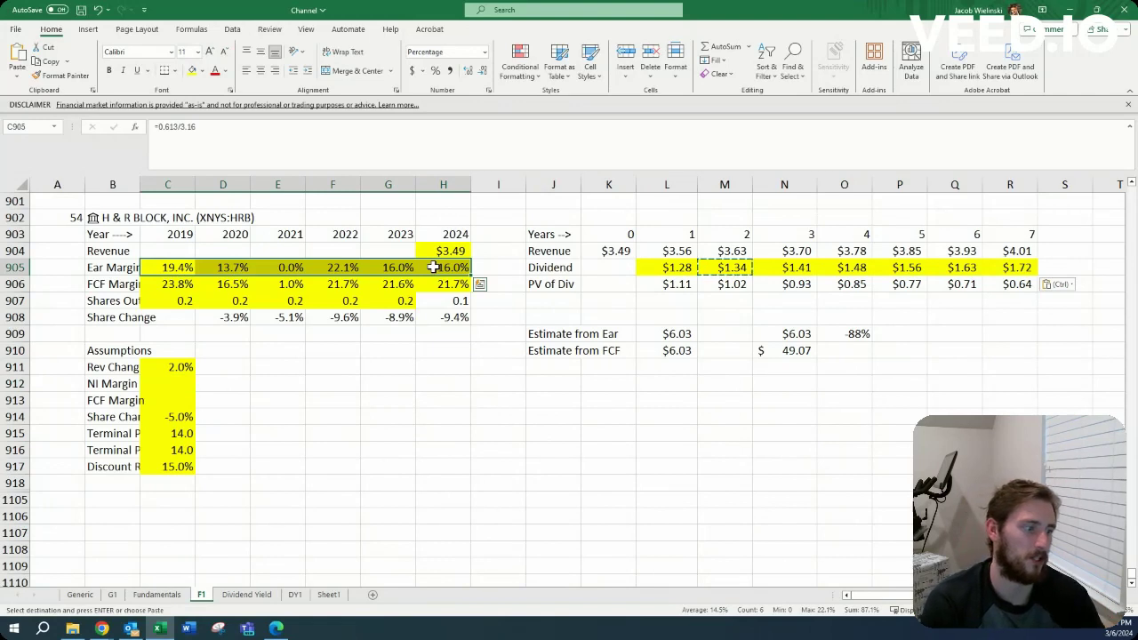
key("Down")
key("Down")
key("Down")
key("Down")
key("Down")
key("Down")
key("Down")
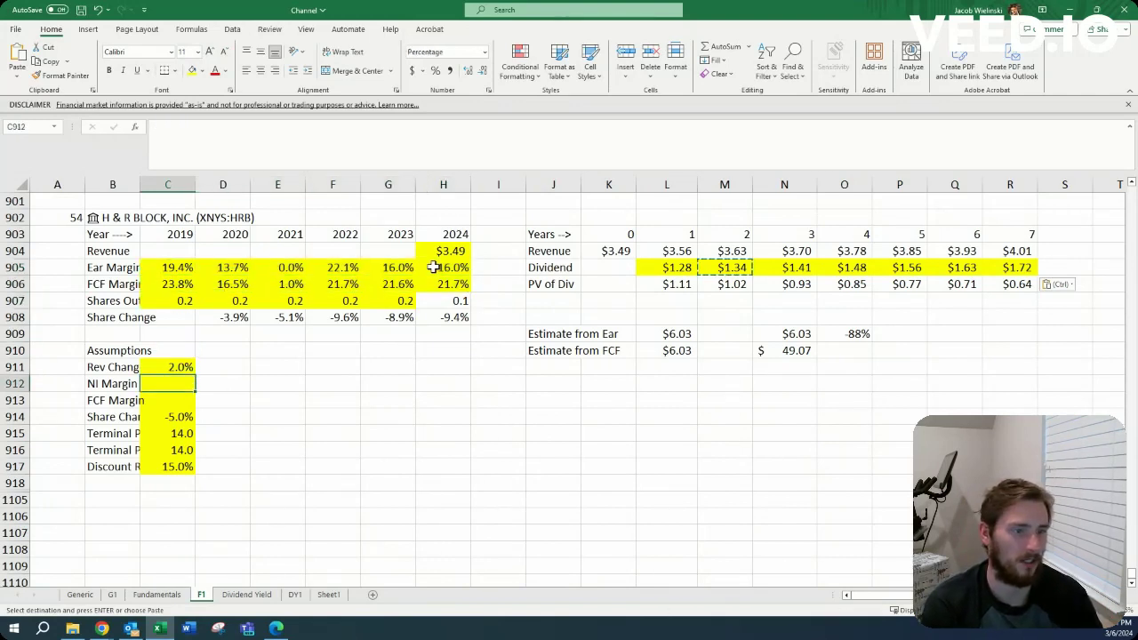
type("15")
key("Return")
type("17")
key("Return")
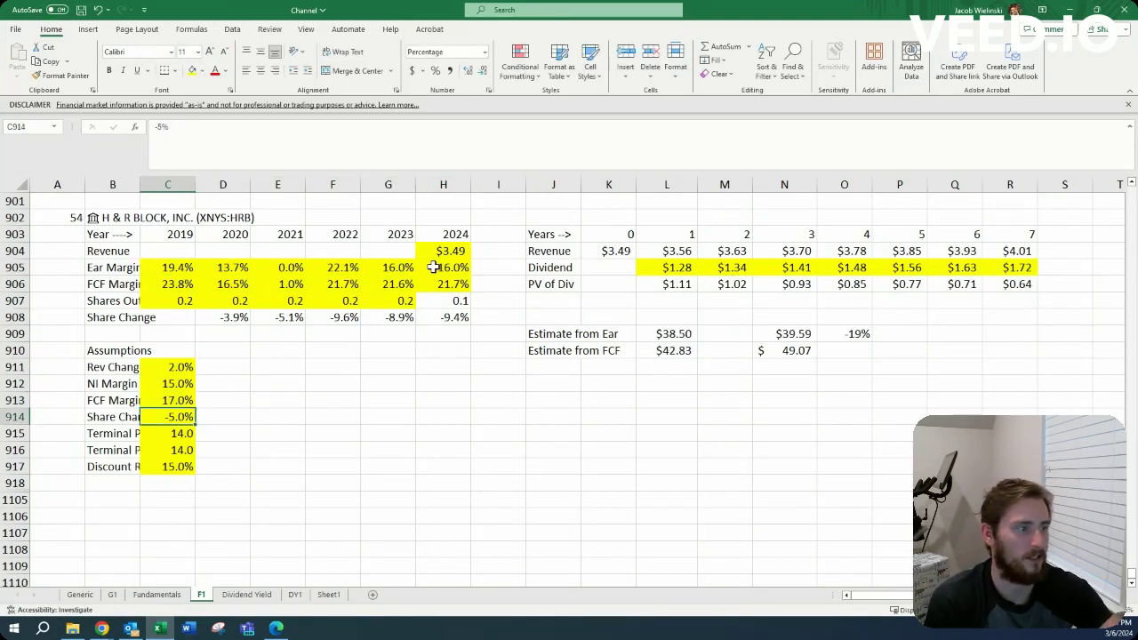
Examine the estimate's percentage gap to the current price, view H&R Block's one-year price chart on Yahoo Finance, and return to Excel
left_click(830, 337)
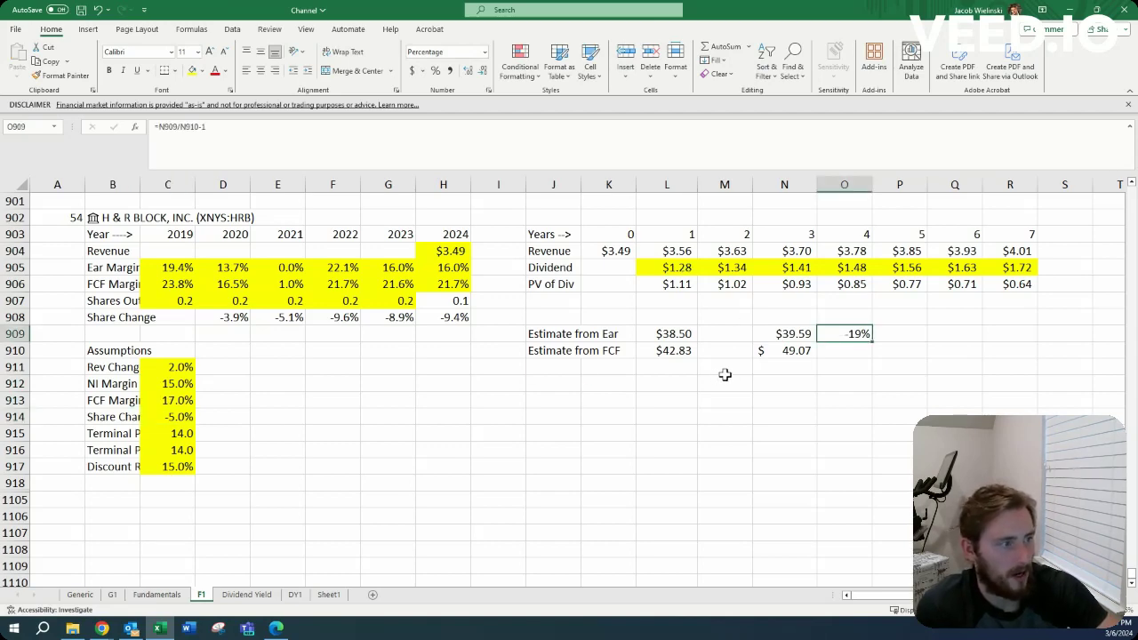
key("alt+Tab")
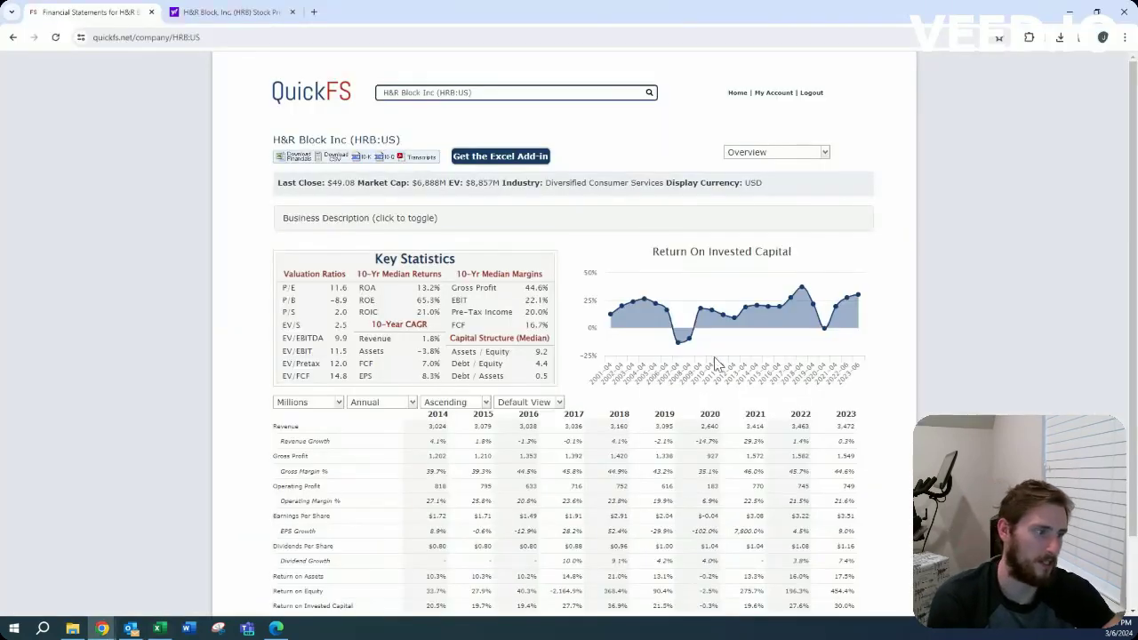
key("ctrl+Tab")
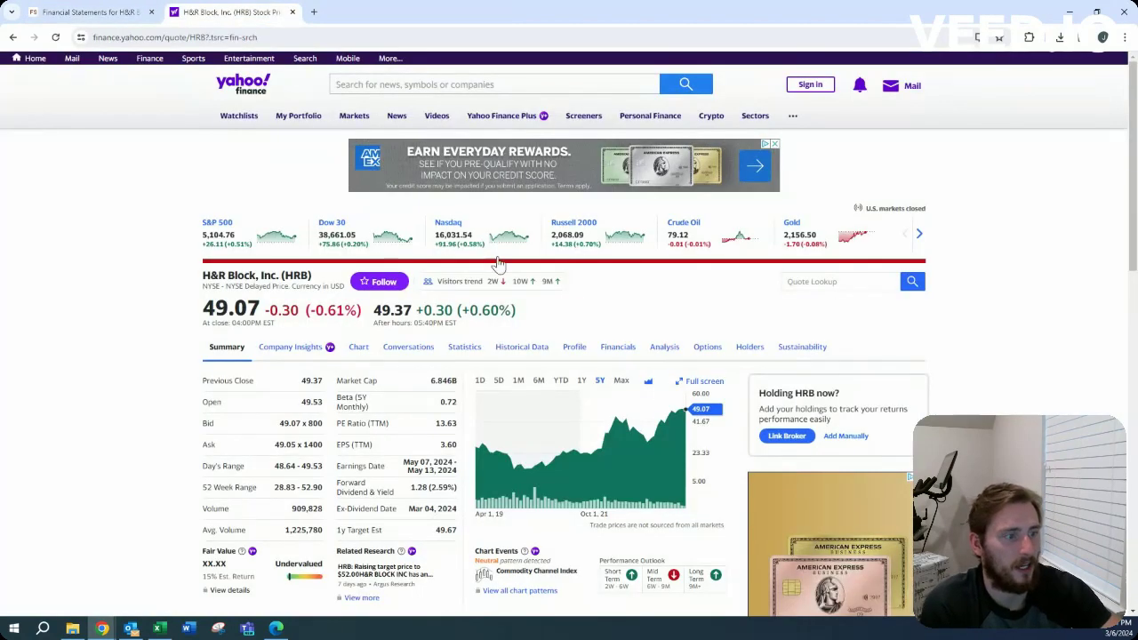
left_click(583, 382)
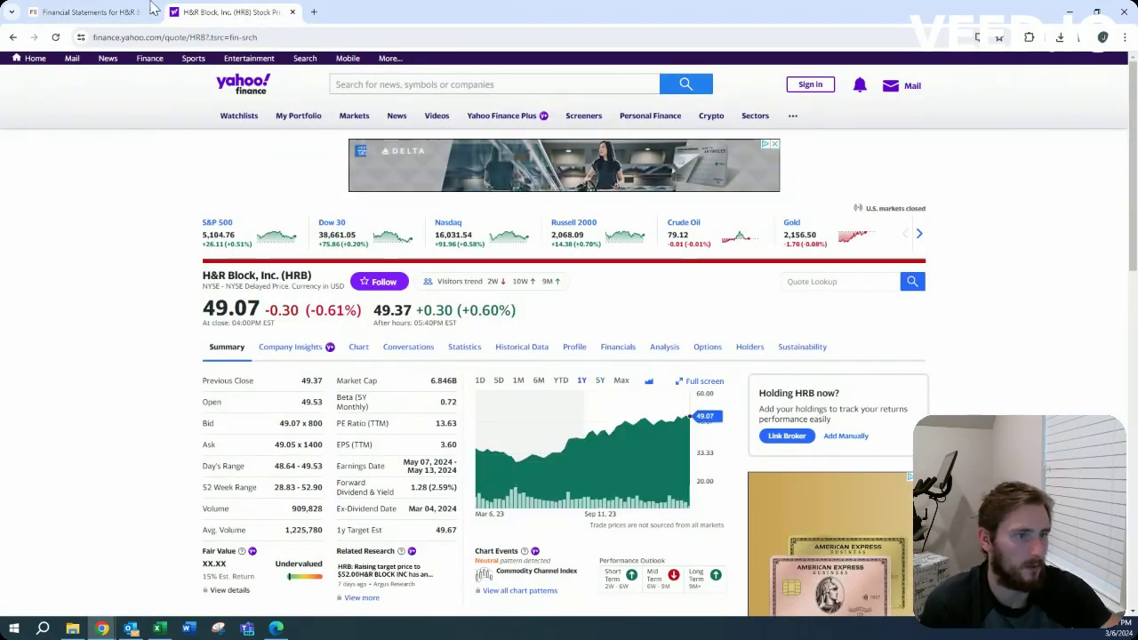
key("ctrl+Tab")
key("alt+Tab")
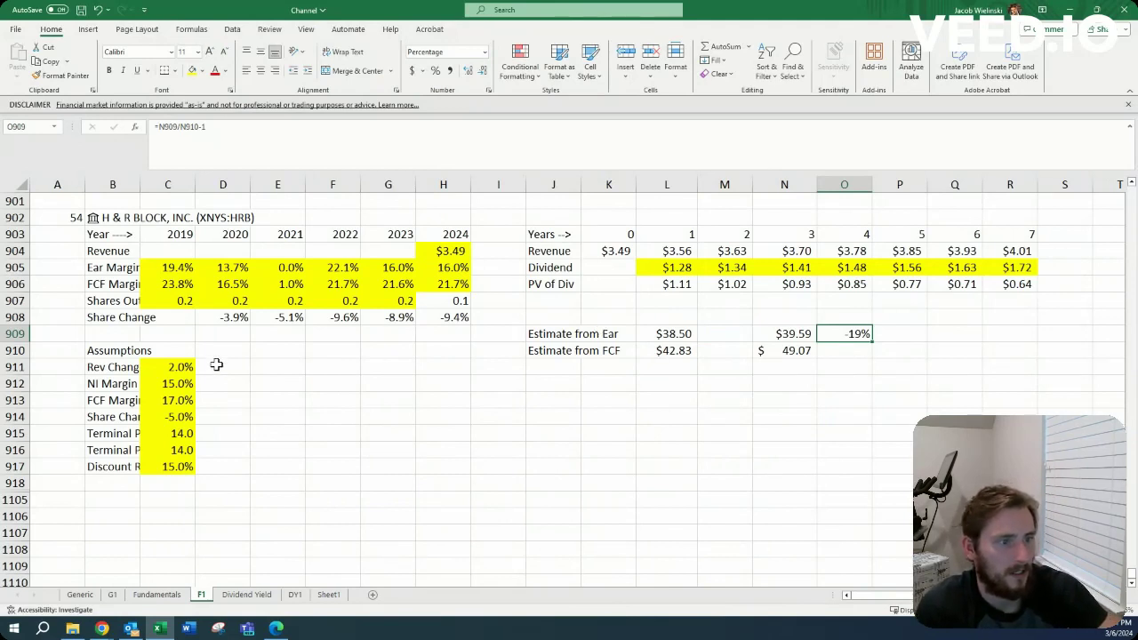
left_click(71, 280)
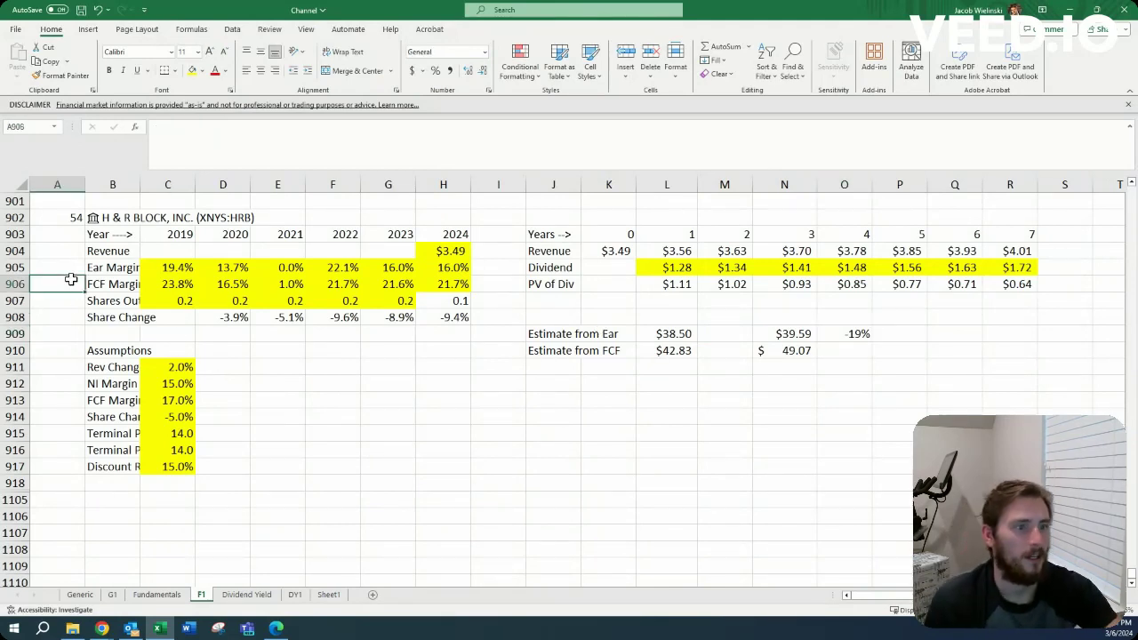